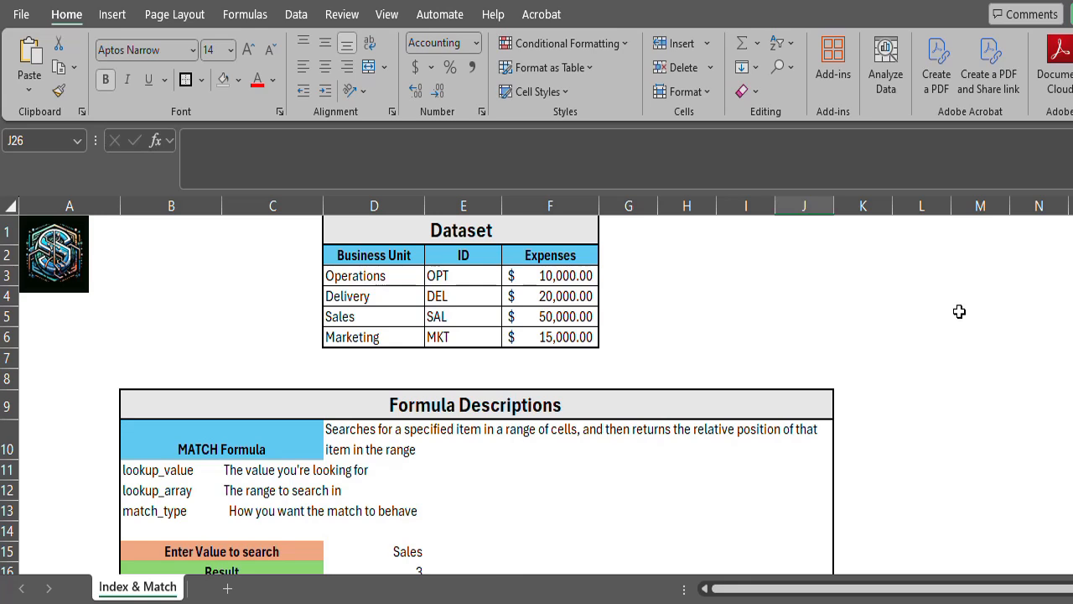
# Examine the dataset, the formula descriptions, and the MATCH example's search value in D15 and result formula in D16.
pyautogui.scroll(-2, 959, 311)
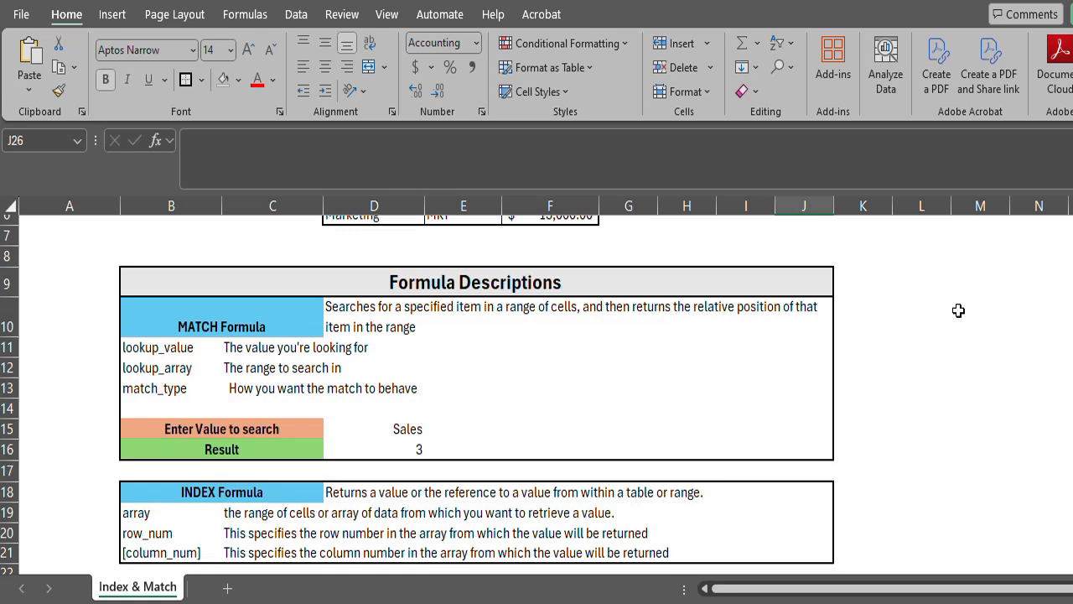
pyautogui.scroll(3, 958, 311)
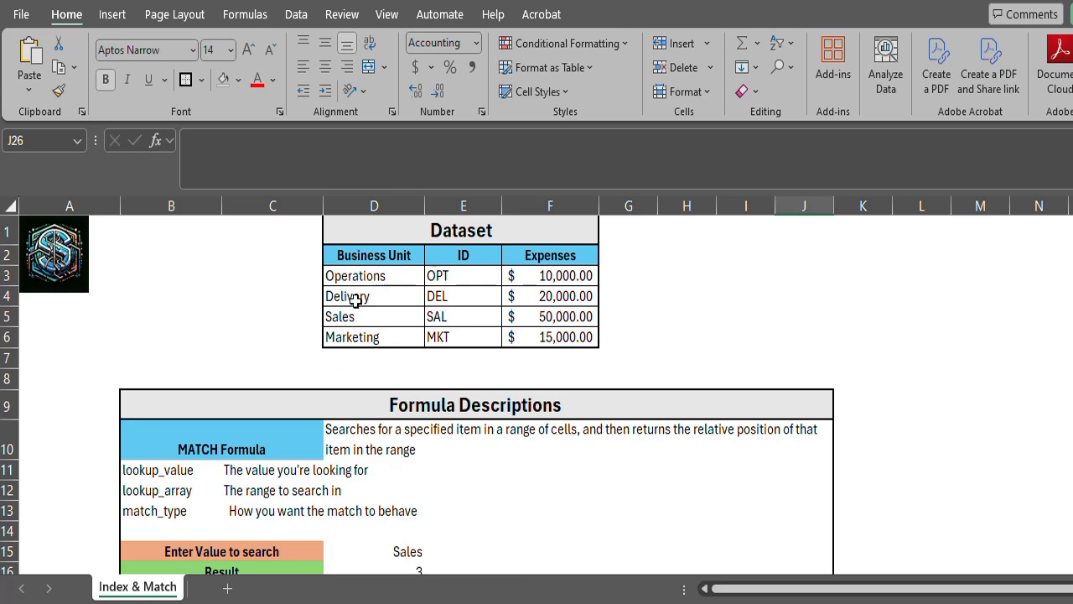
pyautogui.scroll(-1, 404, 363)
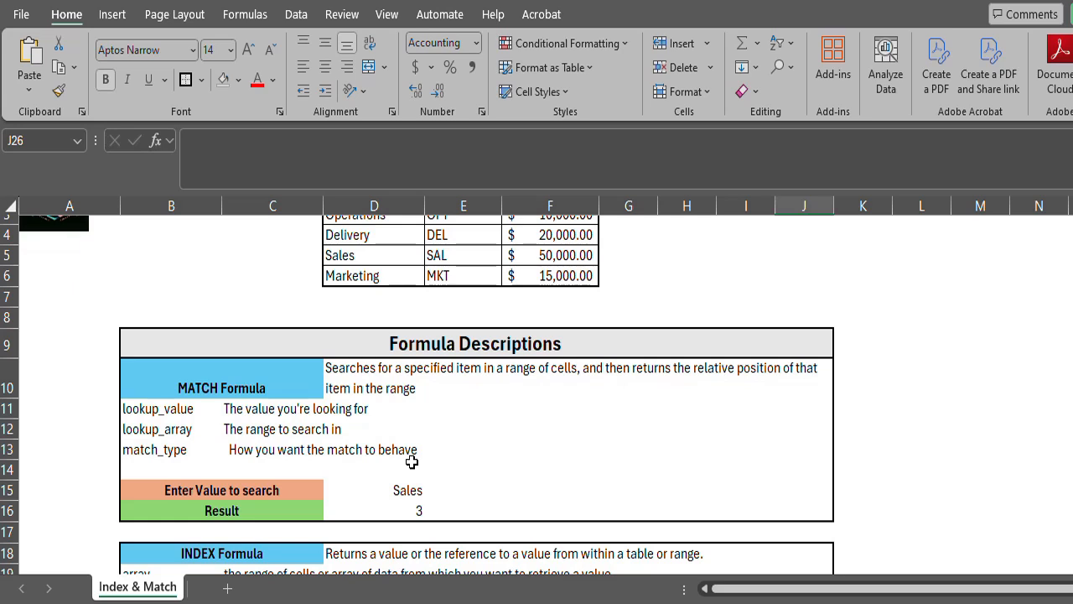
pyautogui.click(413, 511)
pyautogui.click(411, 490)
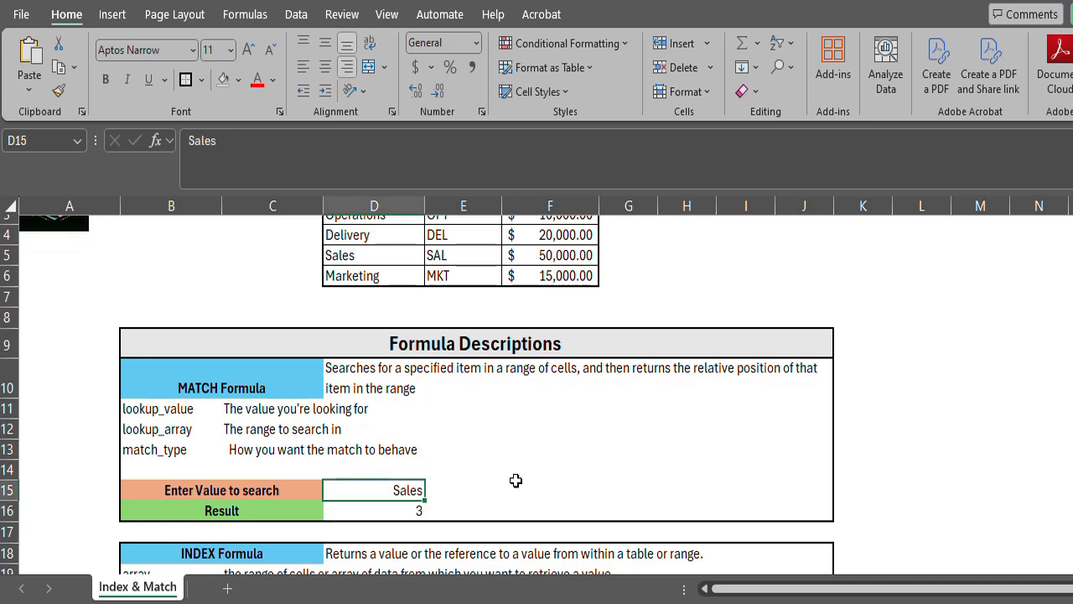
pyautogui.click(397, 511)
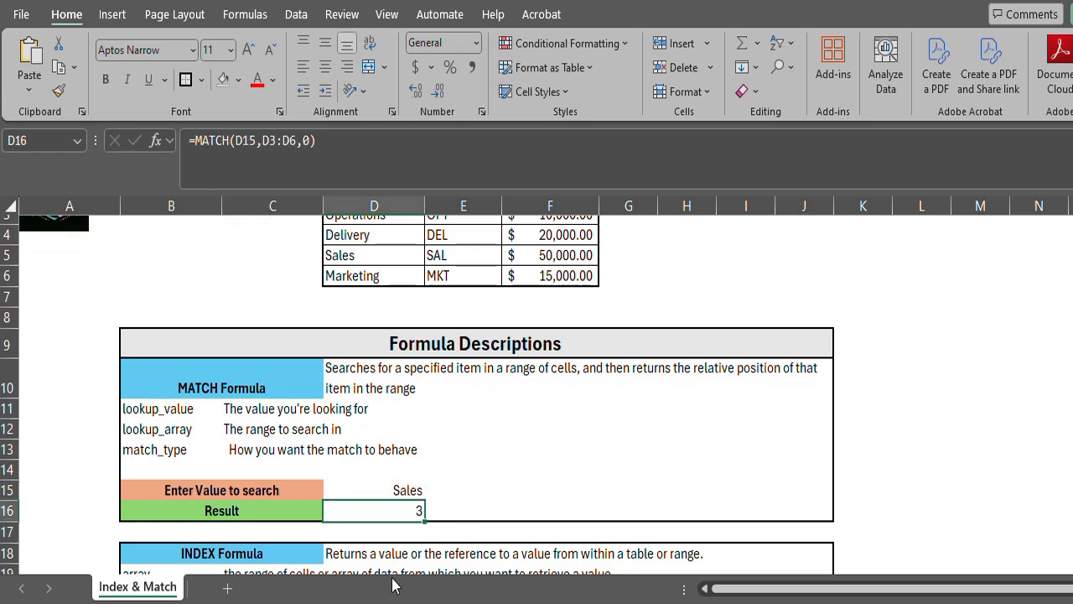
pyautogui.click(396, 487)
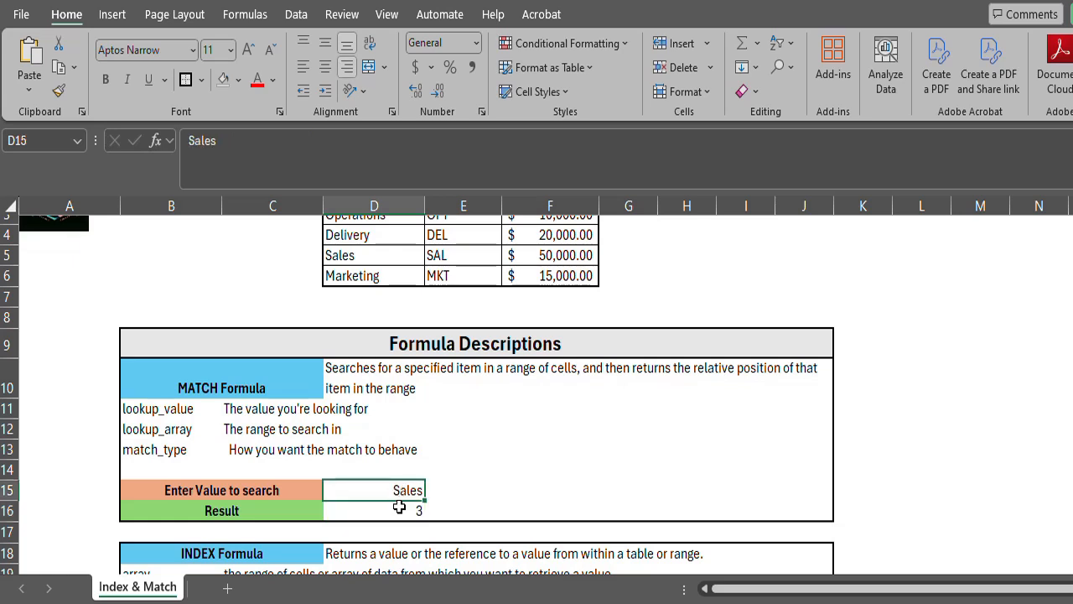
pyautogui.click(399, 508)
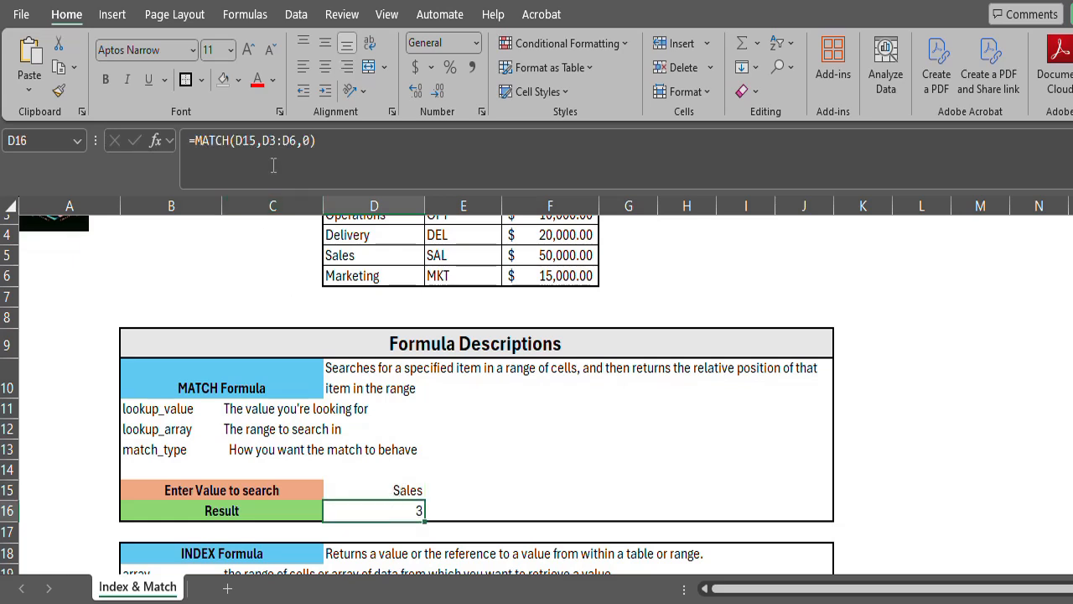
pyautogui.scroll(1, 339, 252)
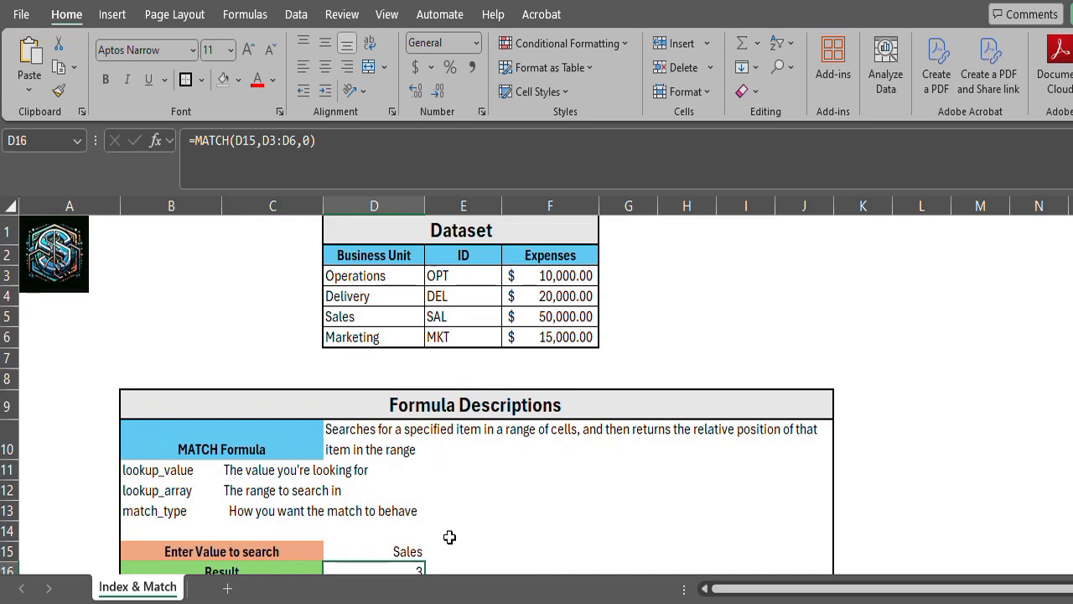
# Inspect the lookup value, lookup array and match type of D16's MATCH formula in its function arguments, leaving them unedited.
pyautogui.click(309, 149)
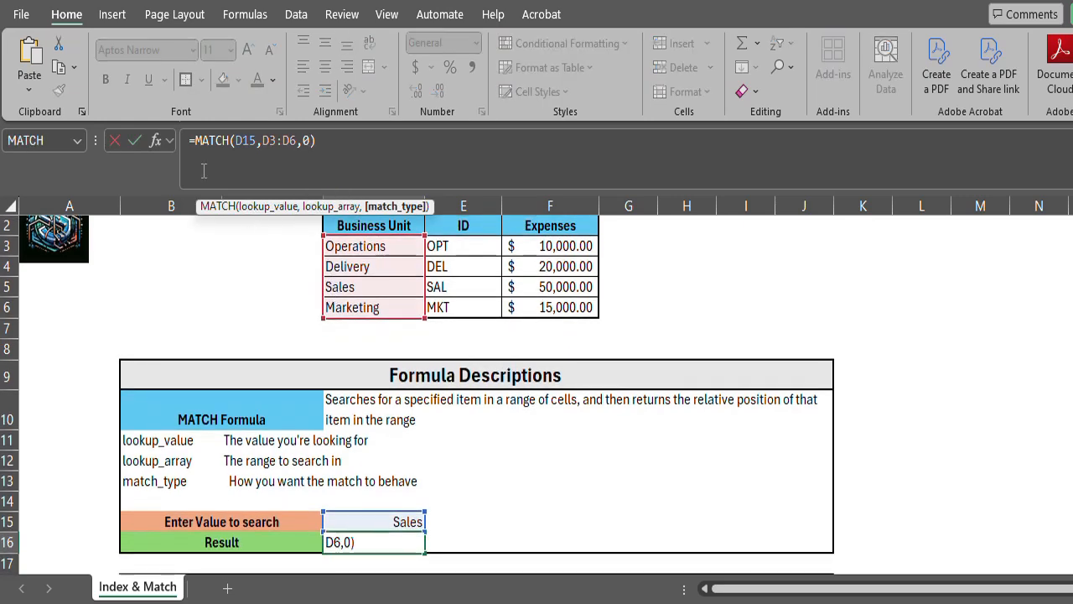
pyautogui.click(156, 141)
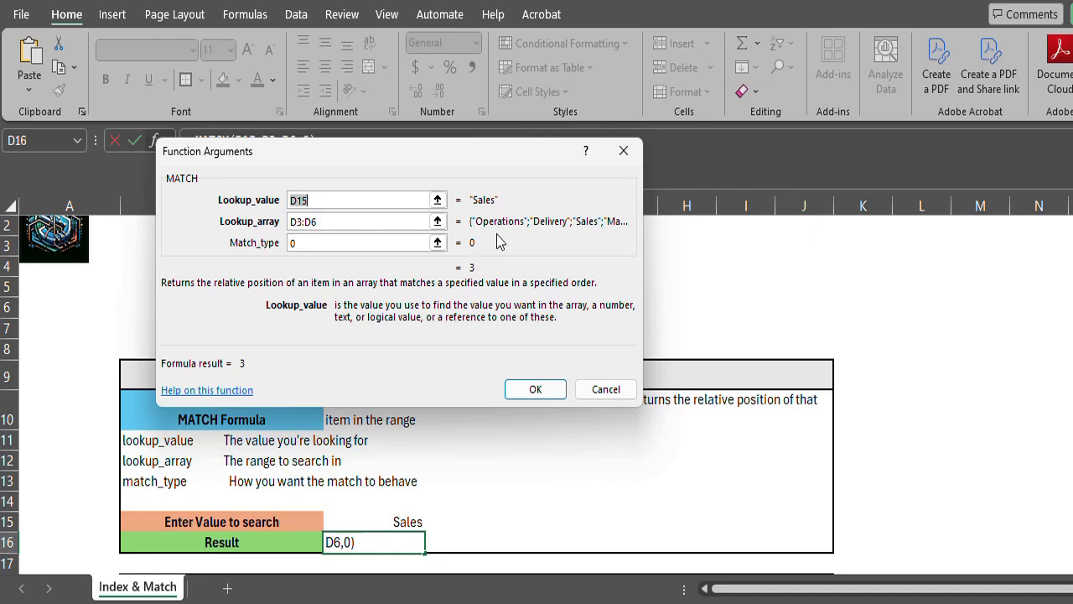
pyautogui.click(327, 222)
pyautogui.click(327, 242)
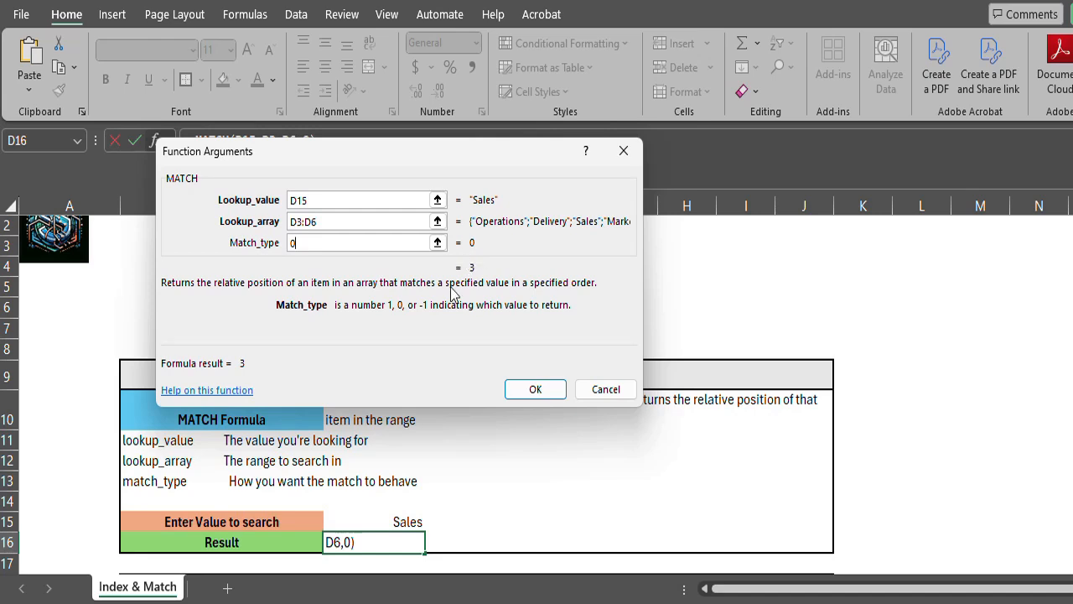
pyautogui.click(608, 394)
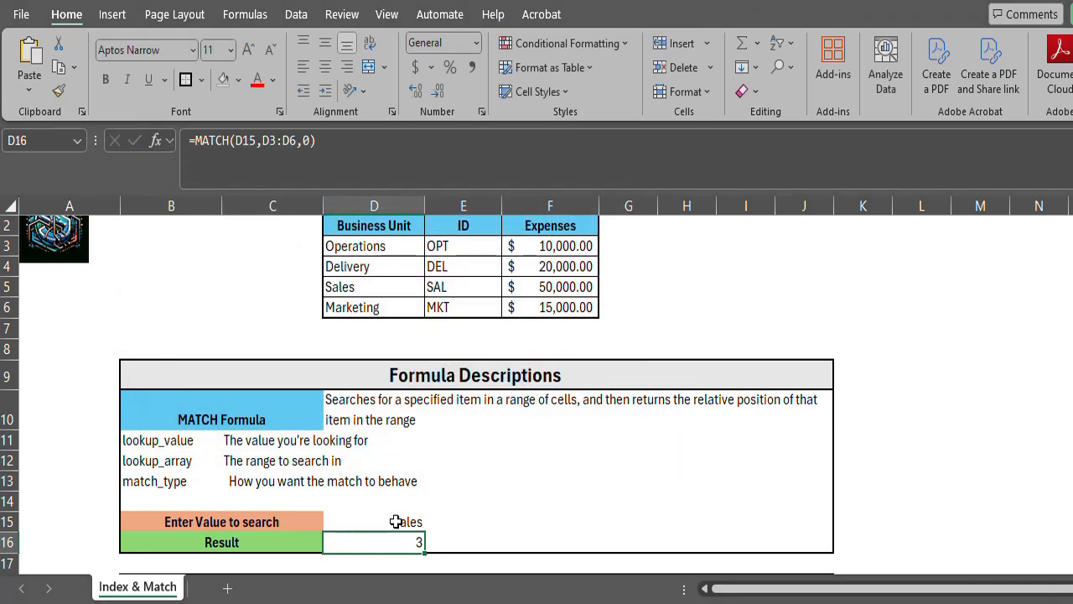
# Set the MATCH example's search value in D15 to Operations.
pyautogui.click(396, 520)
pyautogui.write('Operations')
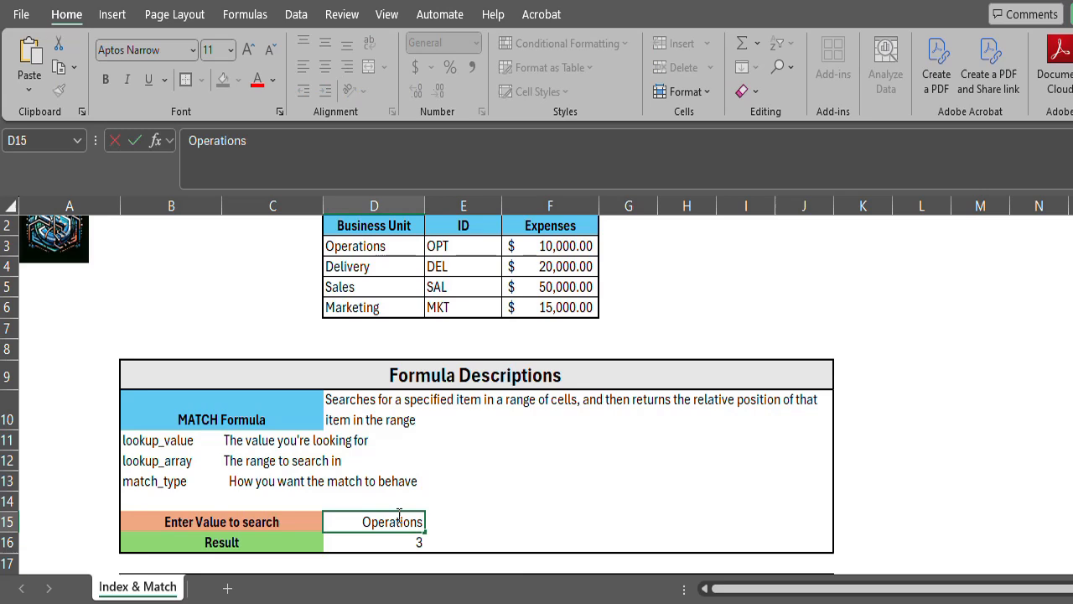
pyautogui.press('Return')
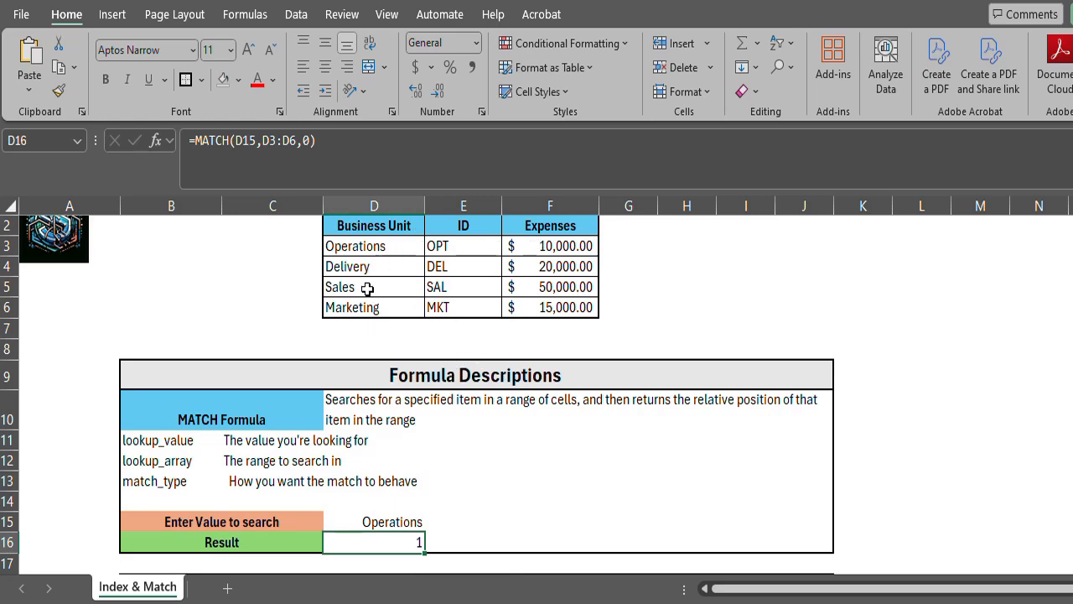
# Review the INDEX argument descriptions, the dataset's Expenses column, and the sample INDEX and MATCH formula in row 24.
pyautogui.scroll(-2, 369, 302)
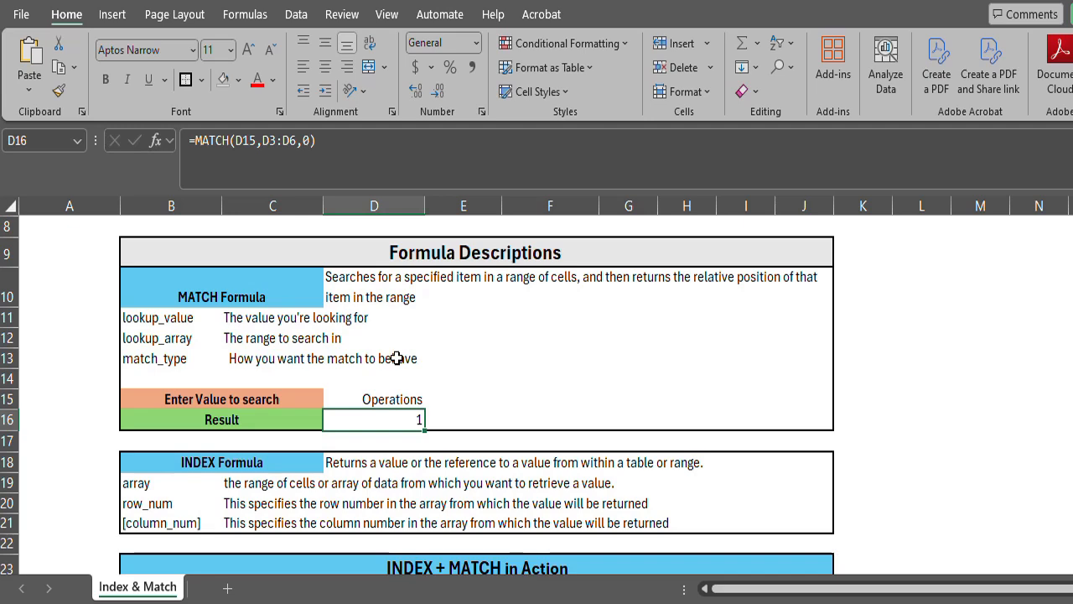
pyautogui.scroll(-1, 397, 358)
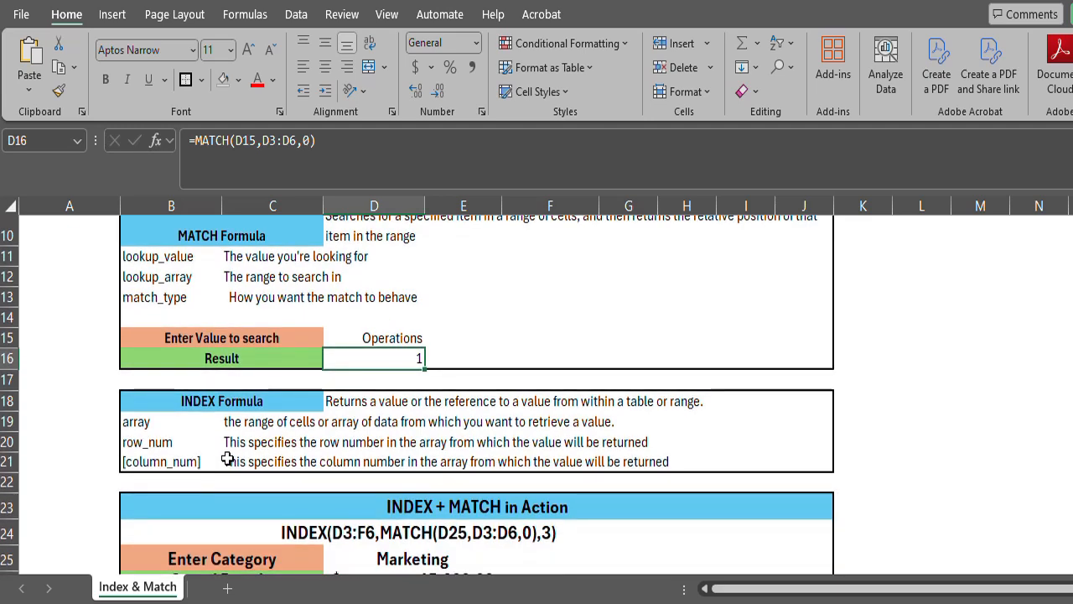
pyautogui.scroll(-1, 227, 460)
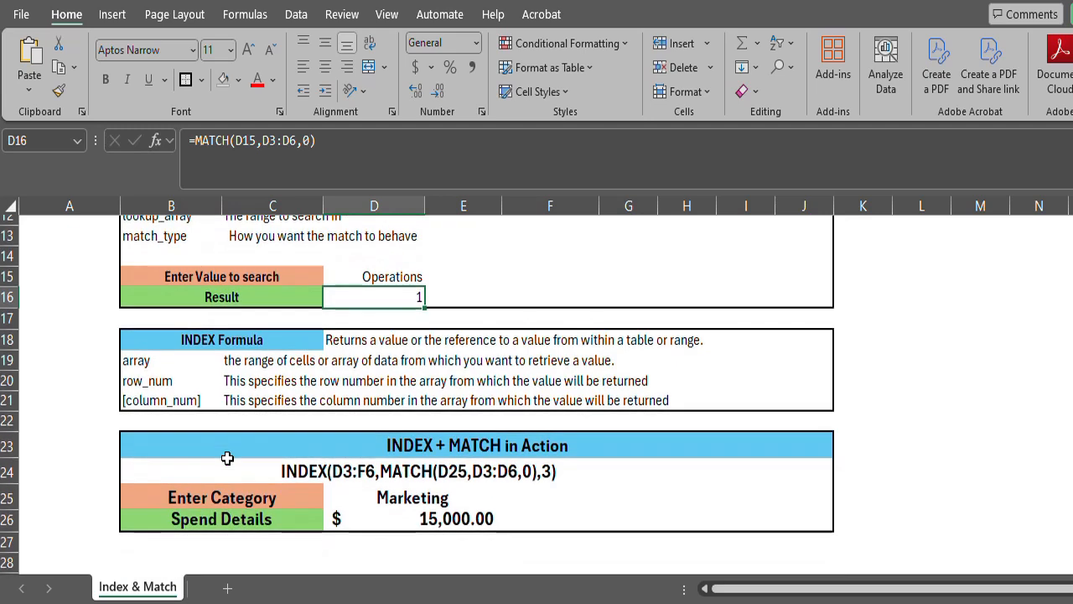
pyautogui.scroll(4, 227, 457)
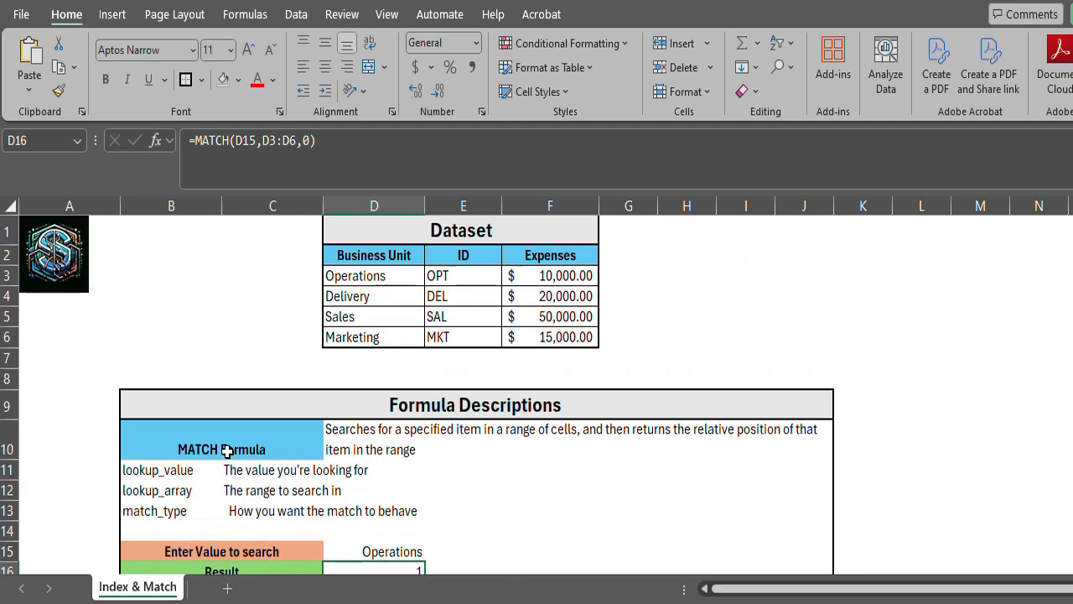
pyautogui.click(552, 296)
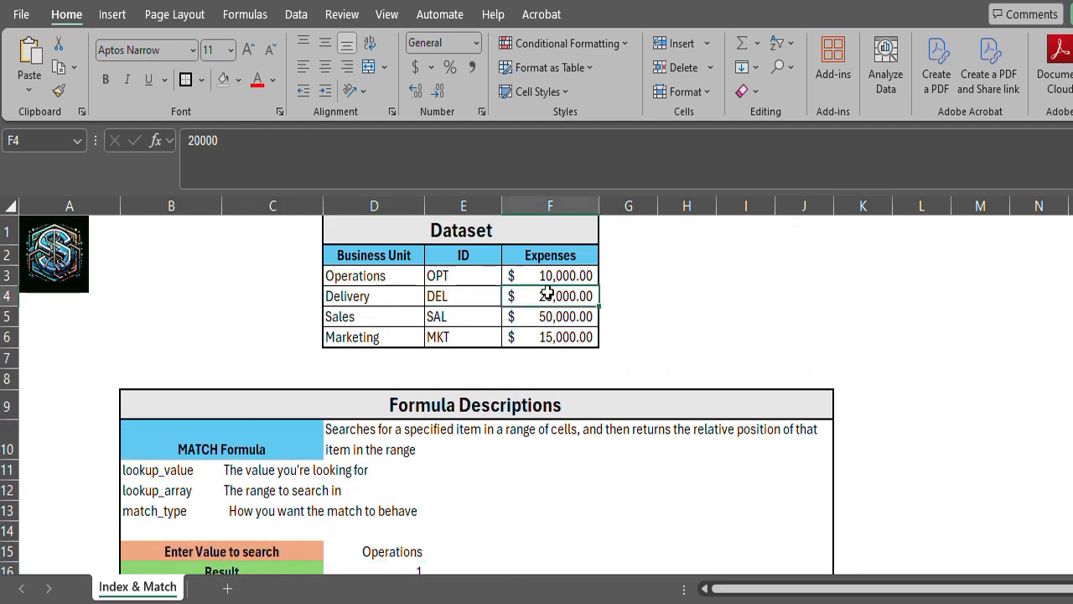
pyautogui.click(547, 339)
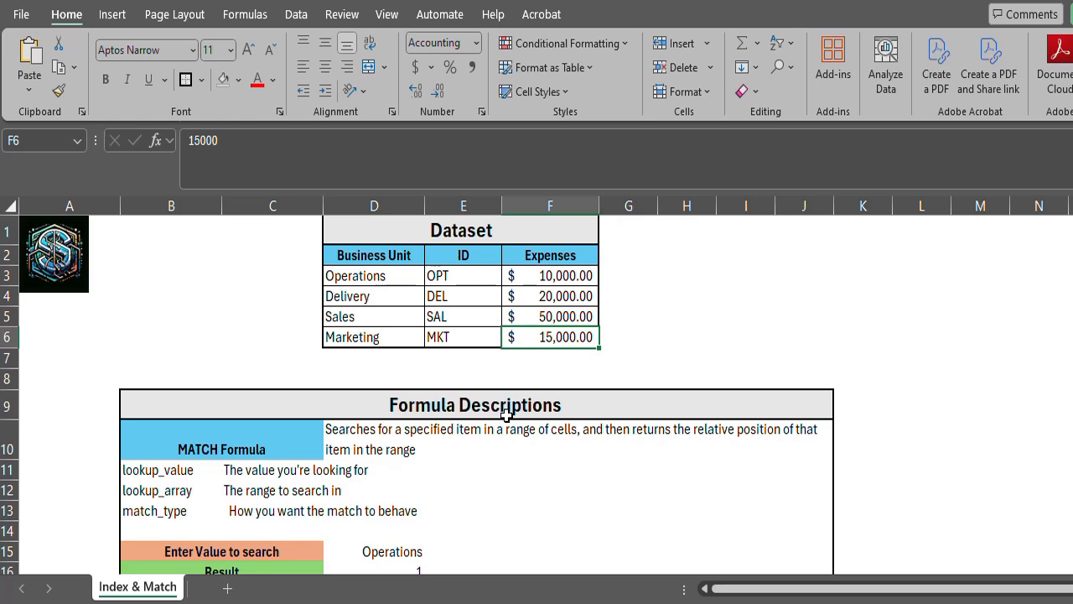
pyautogui.scroll(-5, 506, 414)
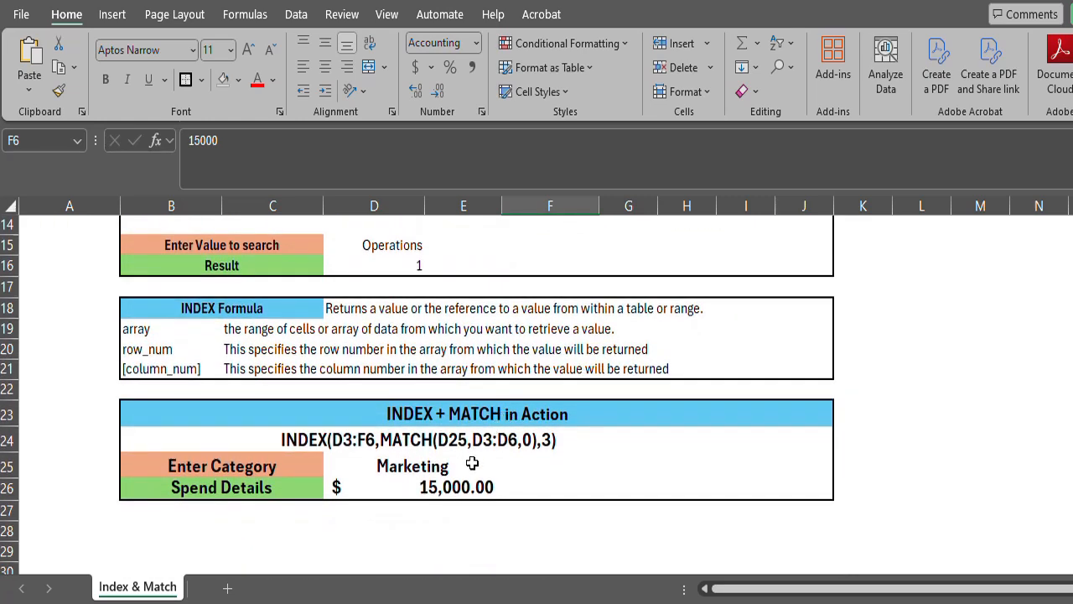
pyautogui.click(461, 446)
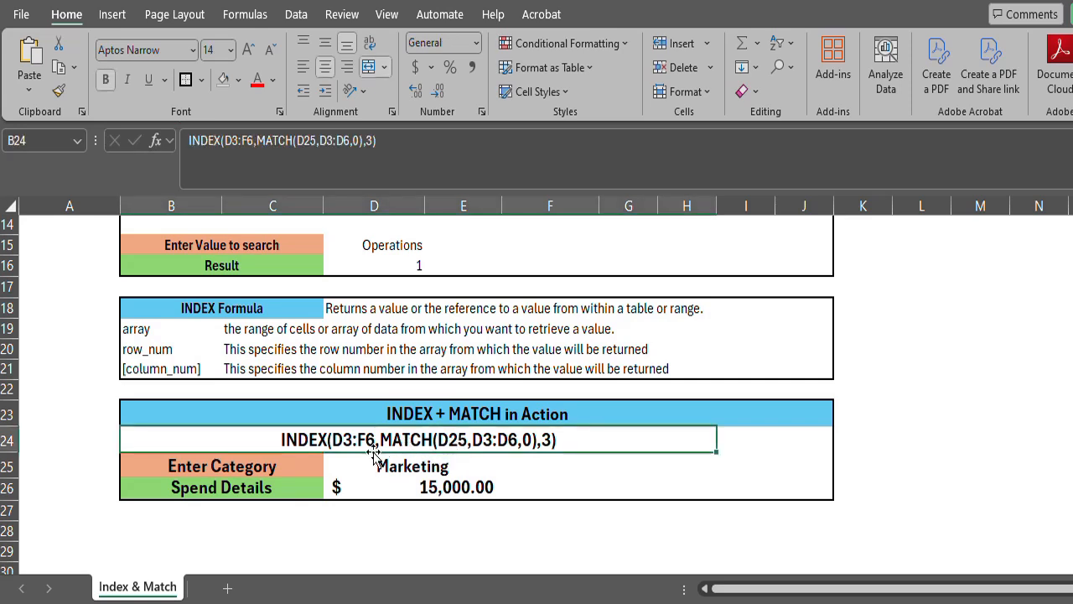
# Clear the Spend Details cell D26 and start an INDEX formula there with the dataset range D3:F6 as its array.
pyautogui.click(487, 489)
pyautogui.press('Delete')
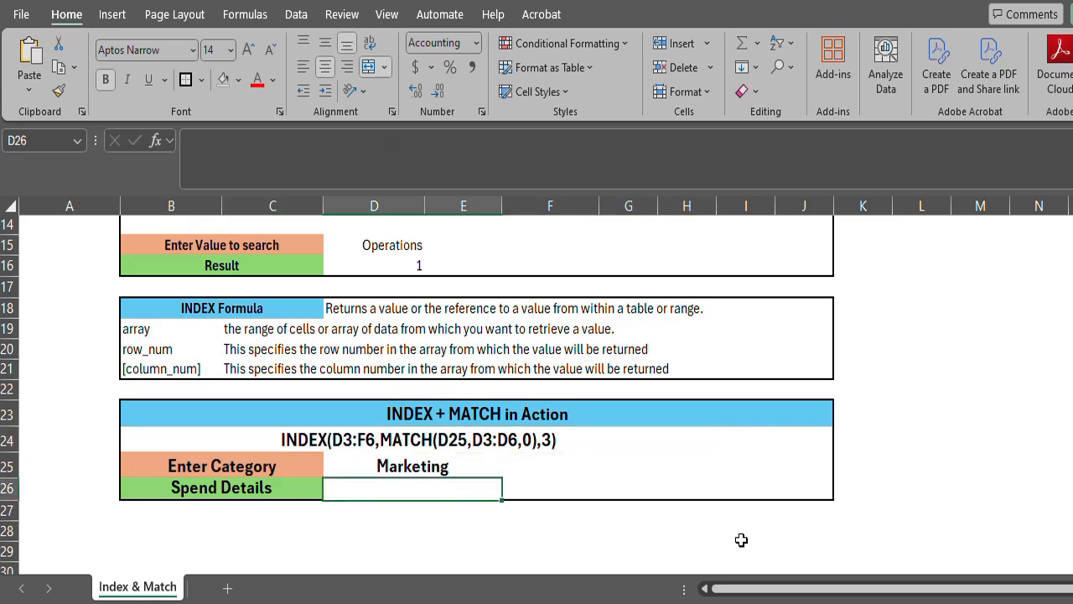
pyautogui.write('=')
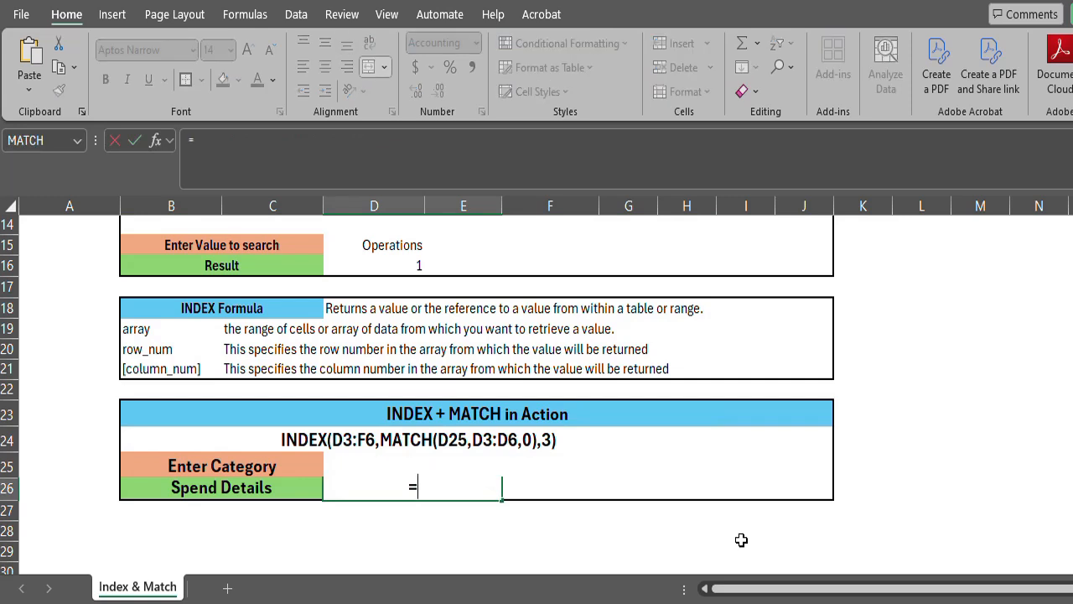
pyautogui.write('in')
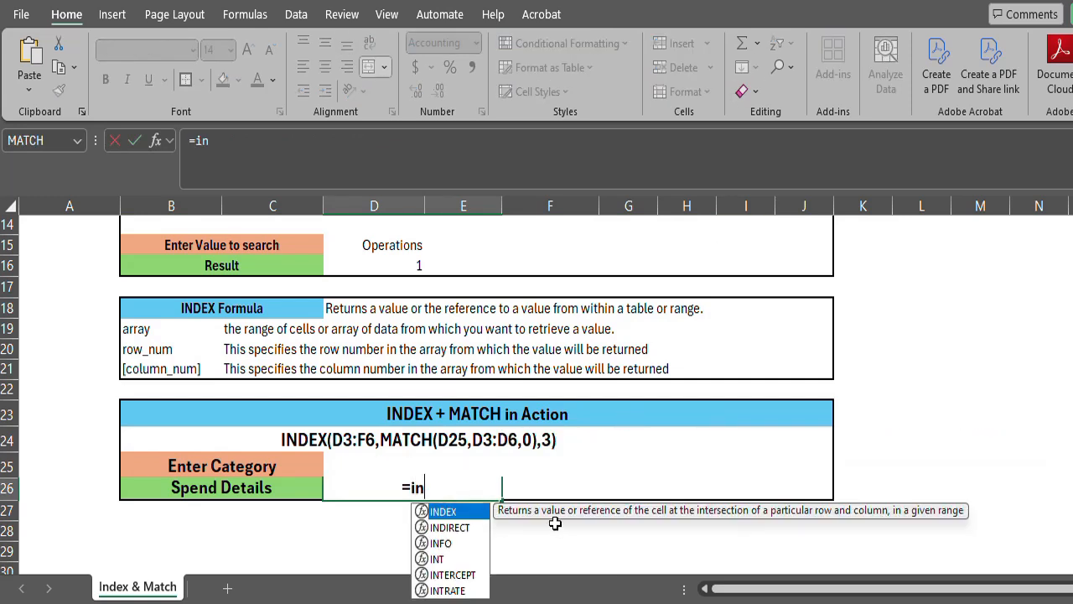
pyautogui.doubleClick(438, 510)
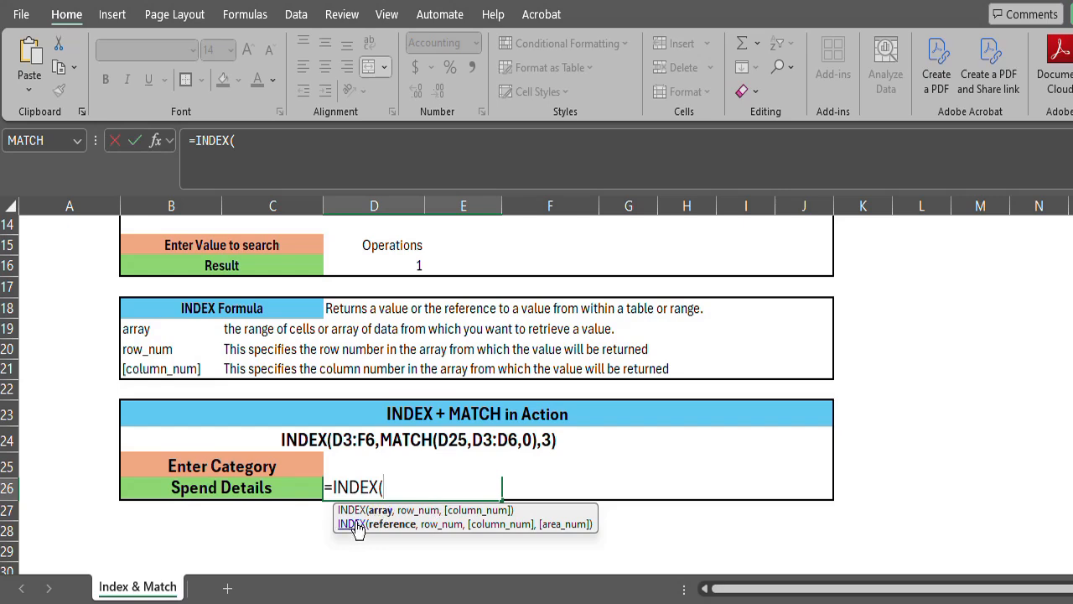
pyautogui.scroll(4, 373, 476)
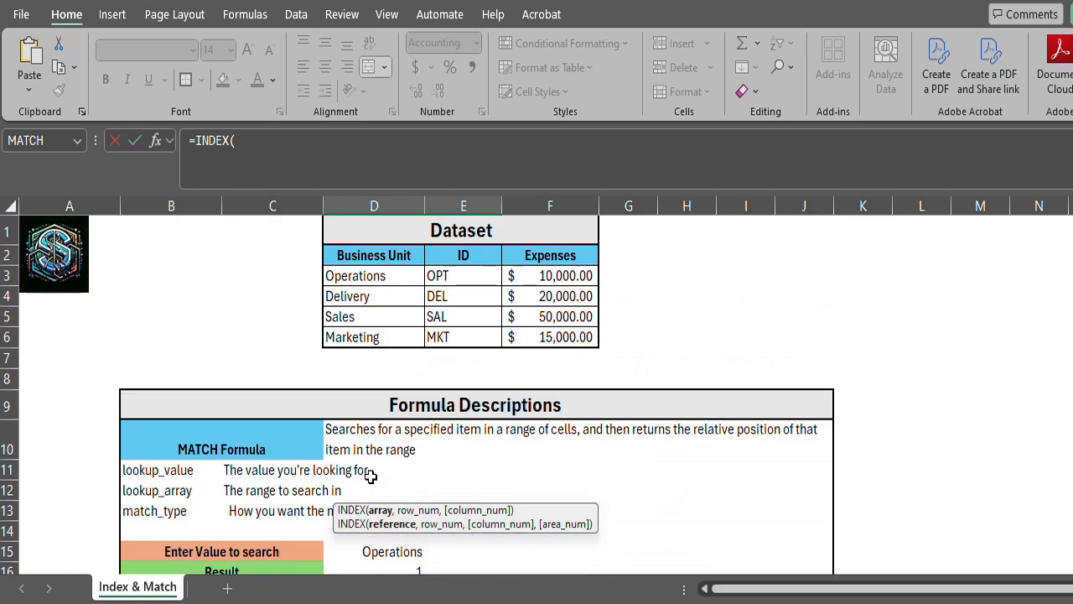
pyautogui.click(386, 277)
pyautogui.moveTo(386, 279); pyautogui.dragTo(541, 334)
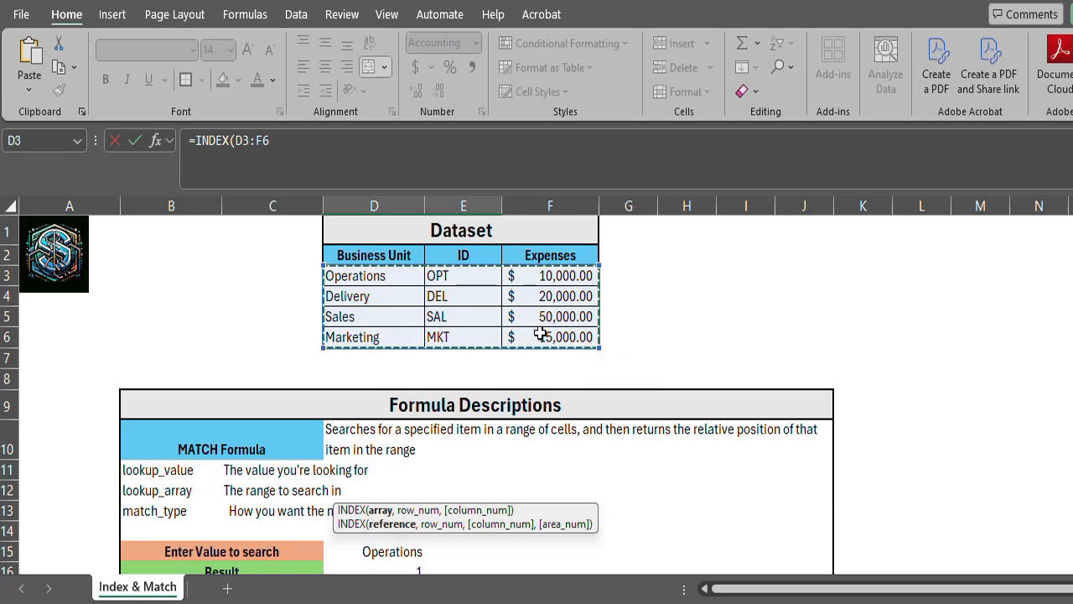
pyautogui.write(',')
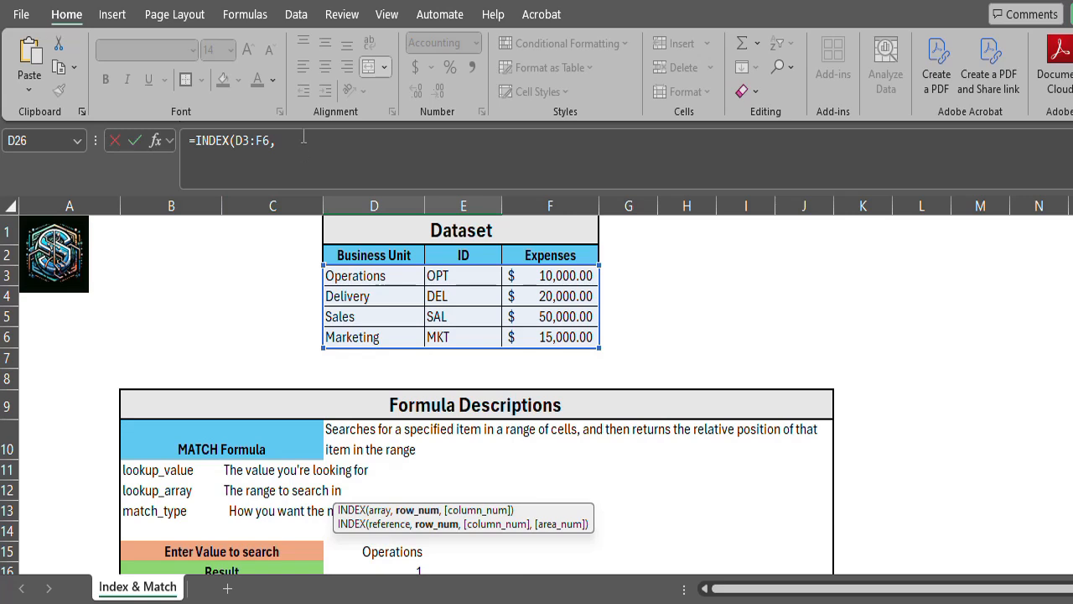
# Nest a MATCH function as the row number of D26's INDEX formula, with D25 as its lookup value.
pyautogui.click(301, 140)
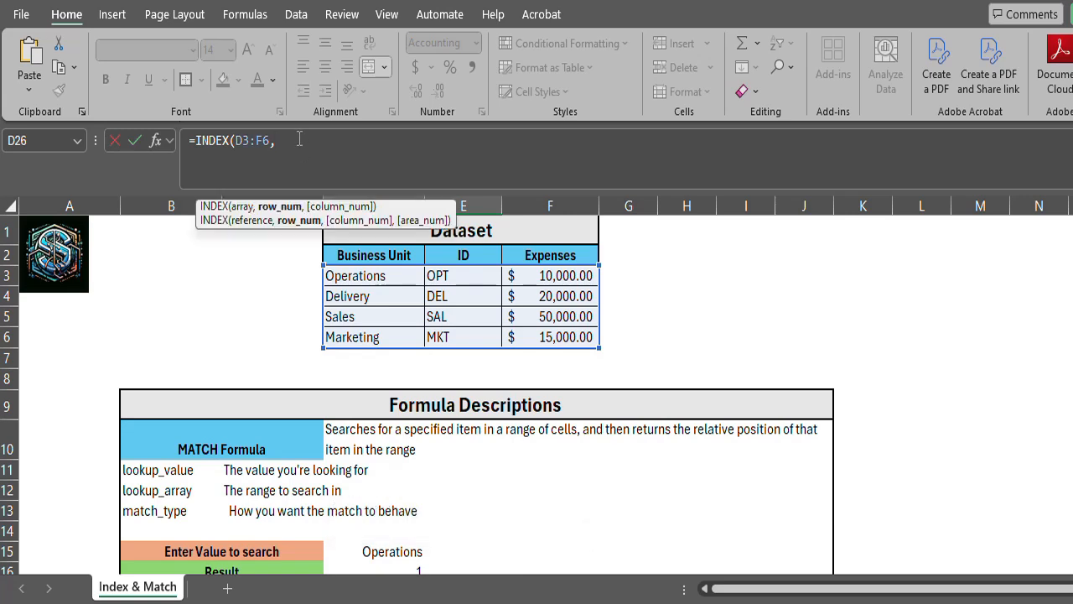
pyautogui.write('matc')
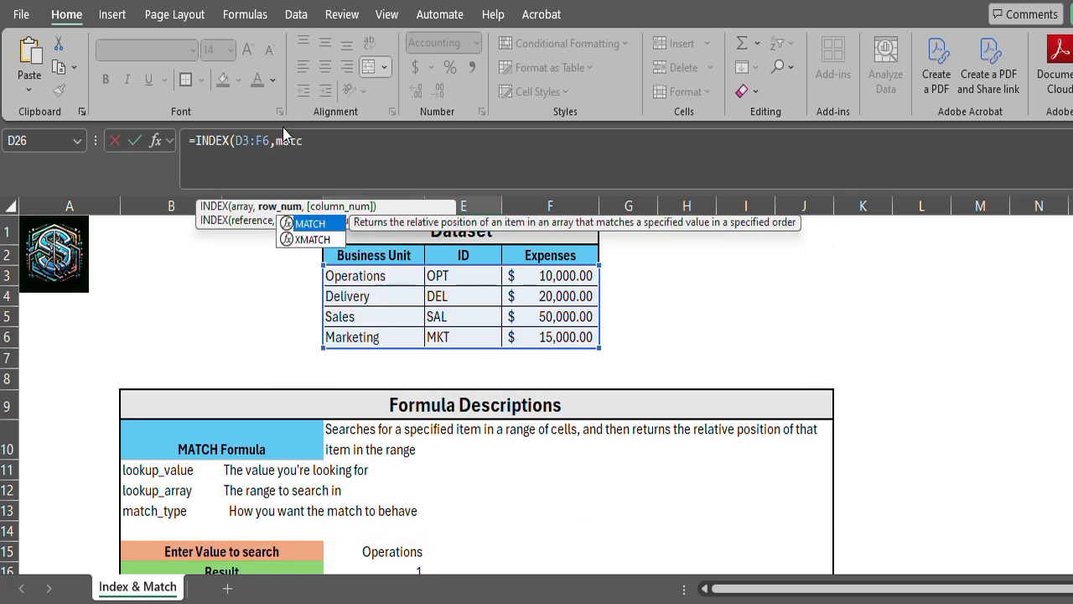
pyautogui.doubleClick(299, 224)
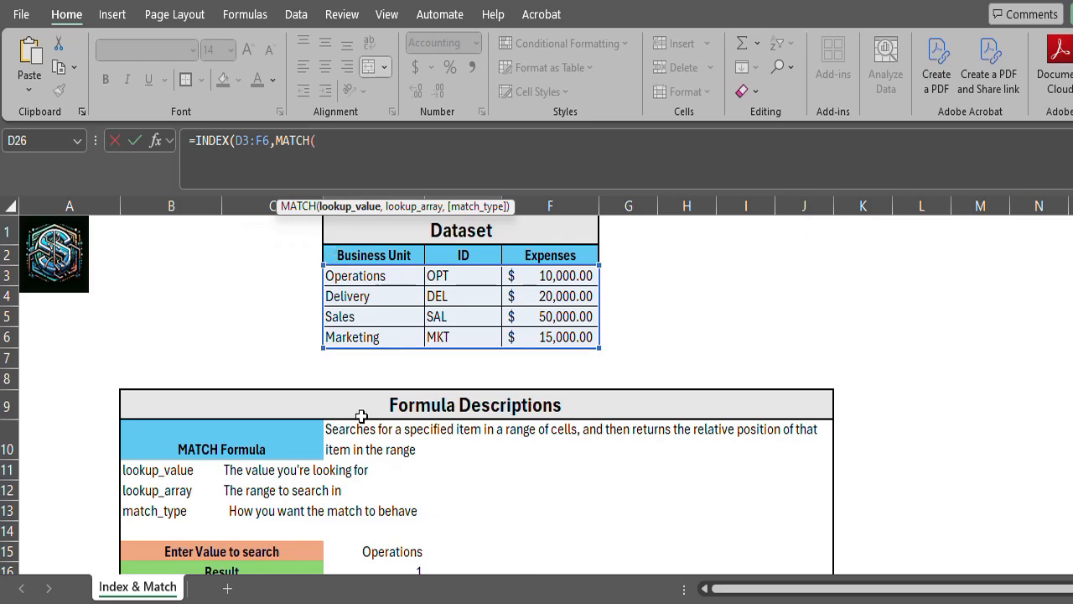
pyautogui.scroll(-4, 369, 429)
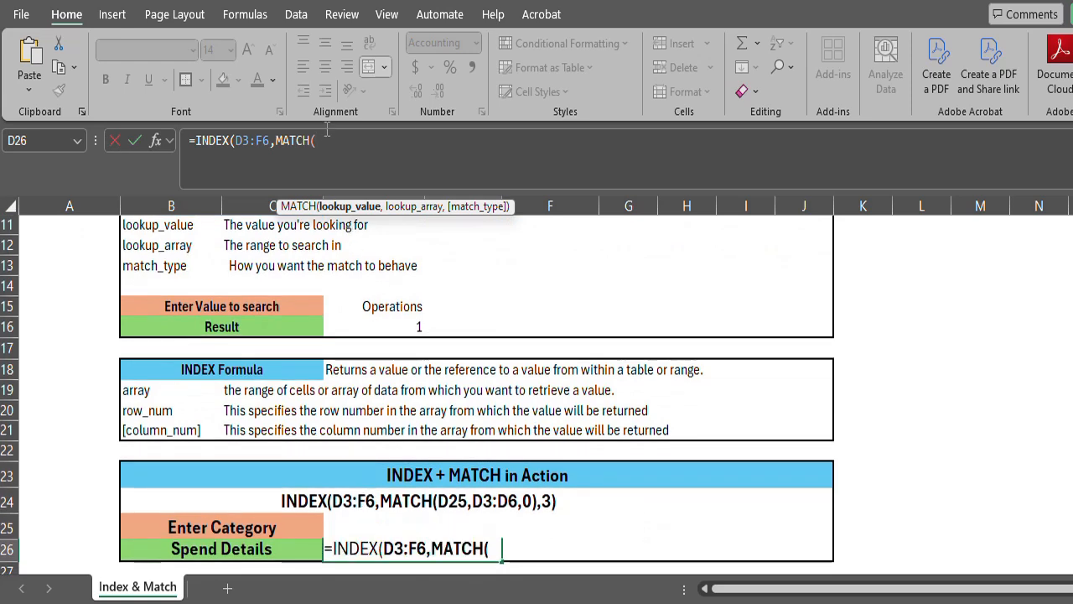
pyautogui.write('D25')
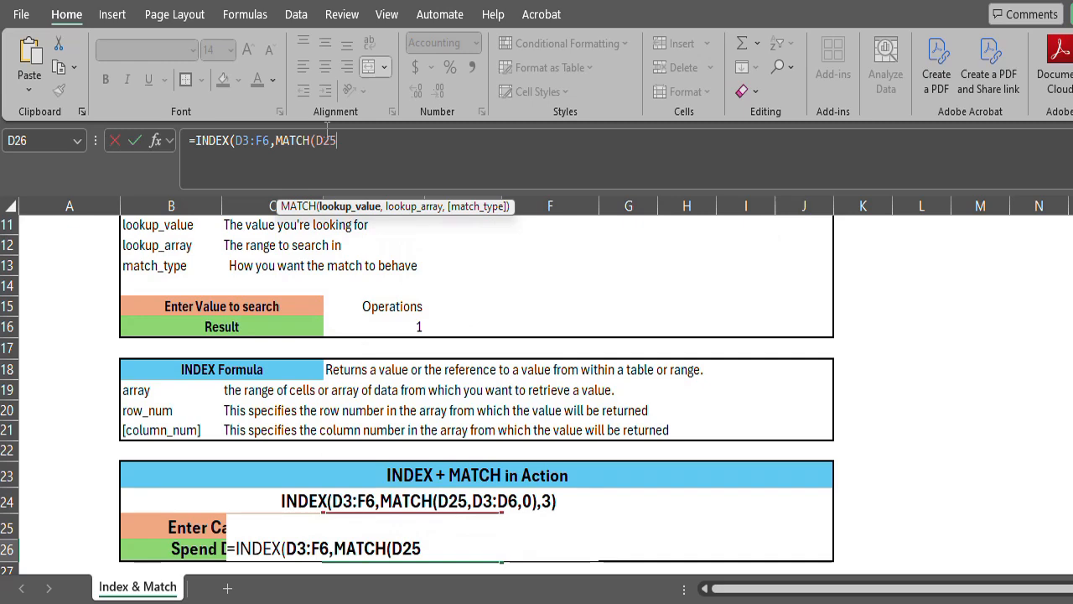
pyautogui.write(',')
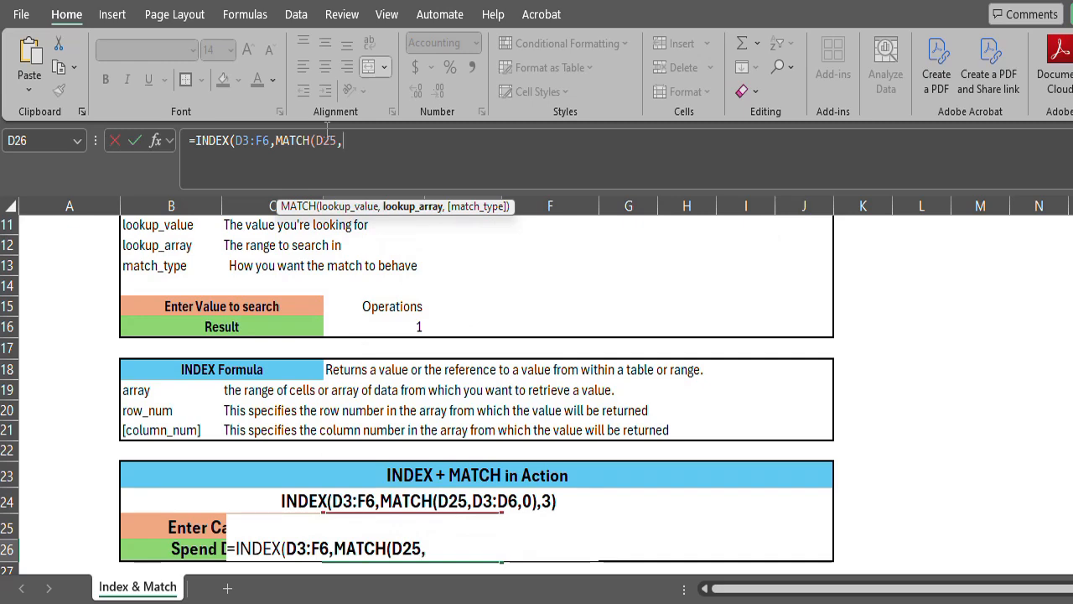
# Give the nested MATCH the Business Unit range D3:D6 as lookup array and 0 for exact match, then close it.
pyautogui.scroll(3, 317, 254)
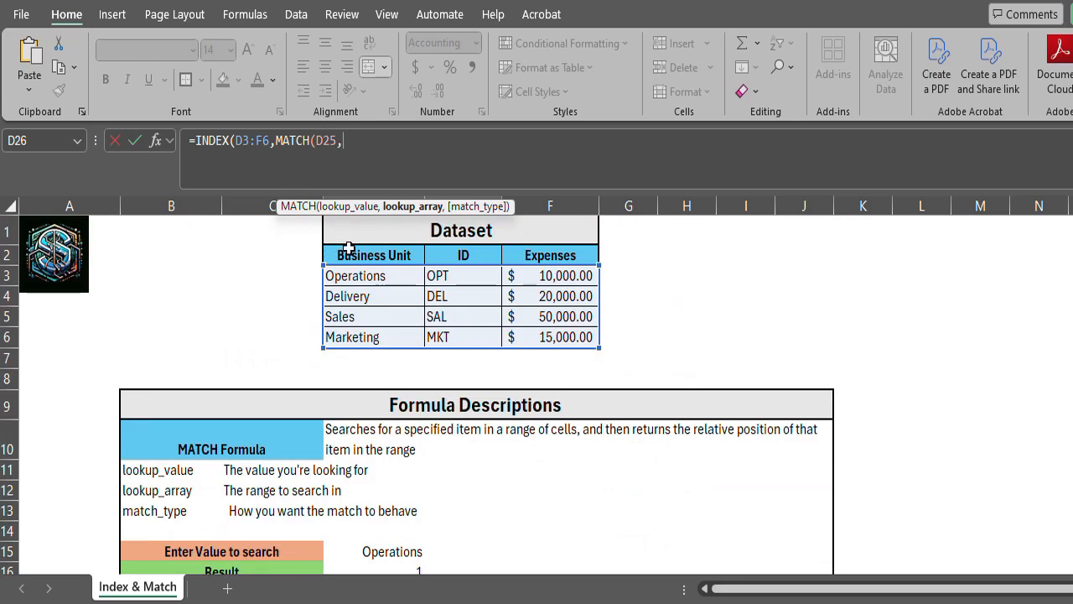
pyautogui.moveTo(360, 278); pyautogui.dragTo(357, 330)
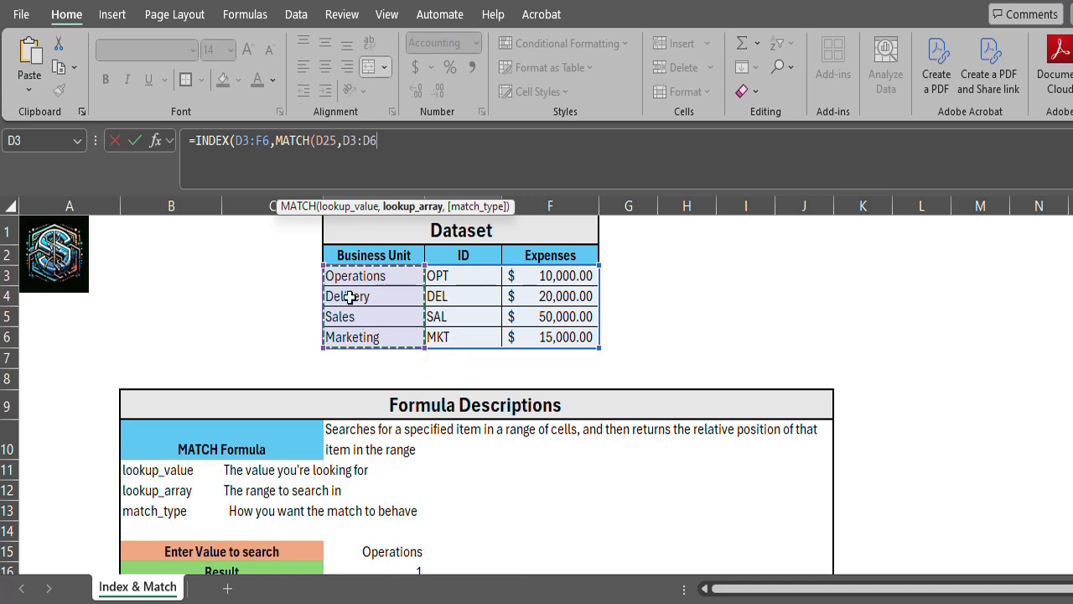
pyautogui.write(',')
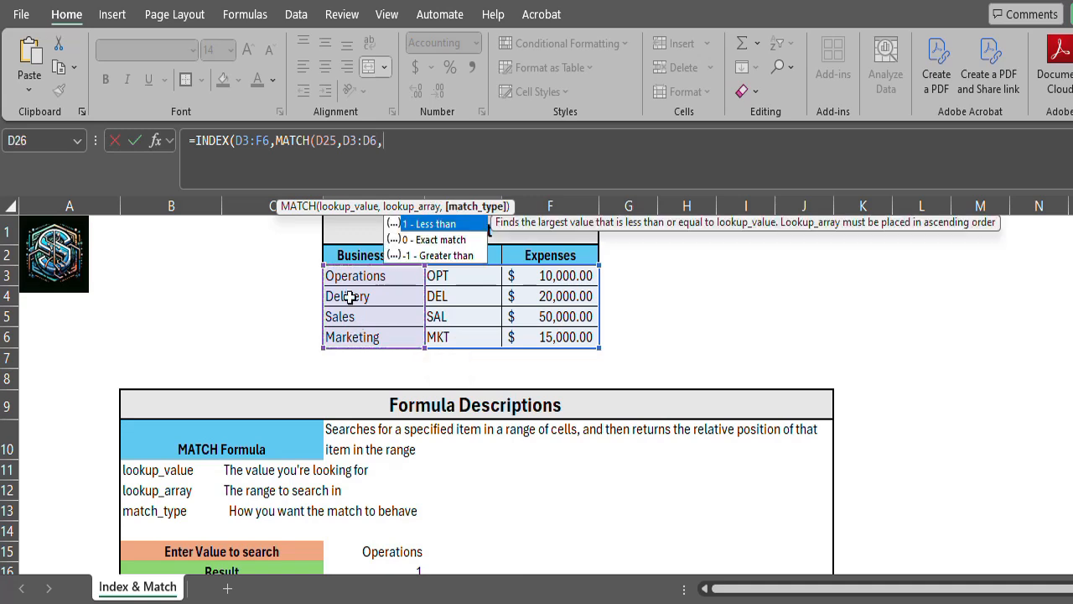
pyautogui.doubleClick(455, 239)
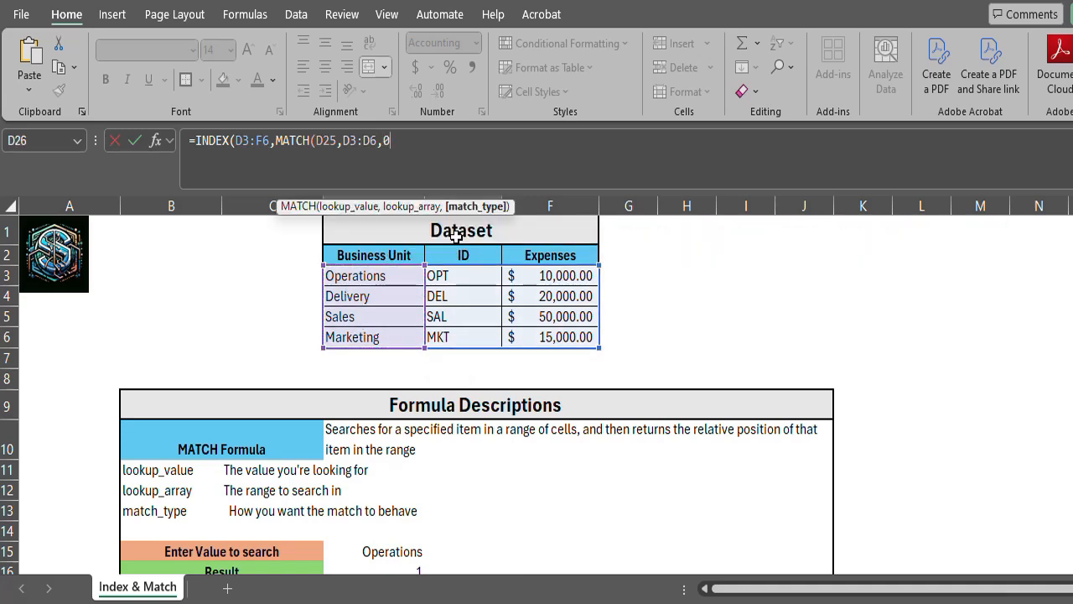
pyautogui.write(')')
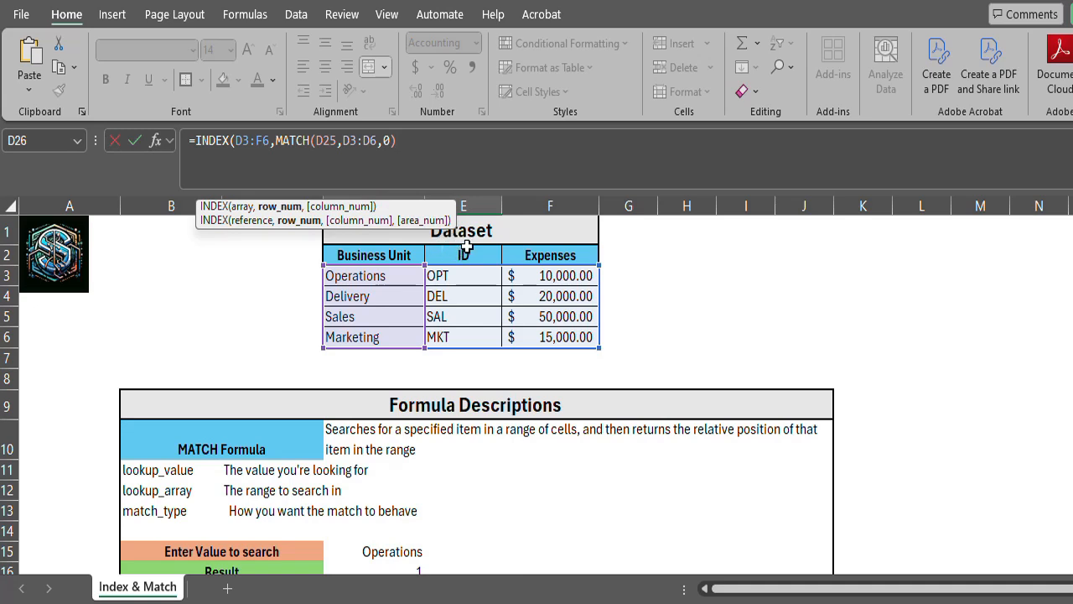
pyautogui.write(',')
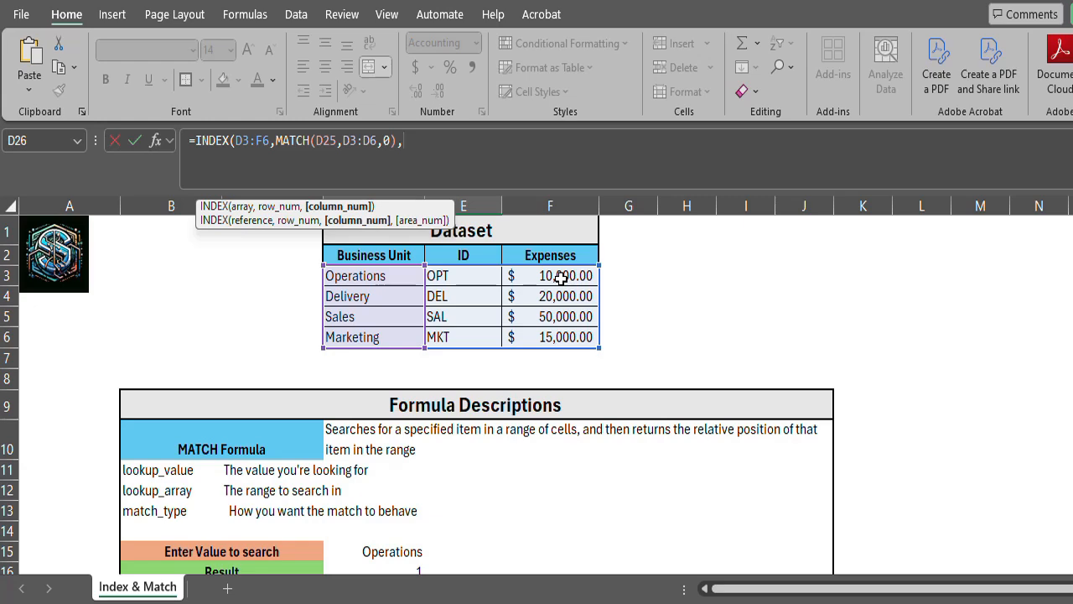
# Set the INDEX column number to 3 for Expenses and complete the formula in D26.
pyautogui.write('3)')
pyautogui.press('Return')
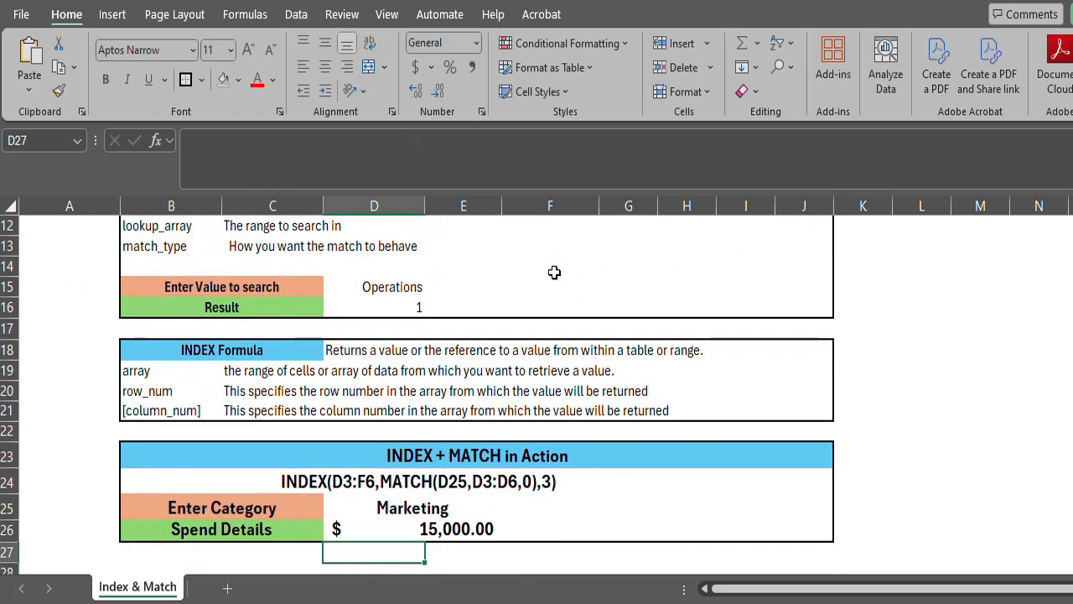
# Compare the Spend Details result with the dataset's Marketing expenses, and set the category in D25 to Sales.
pyautogui.click(438, 513)
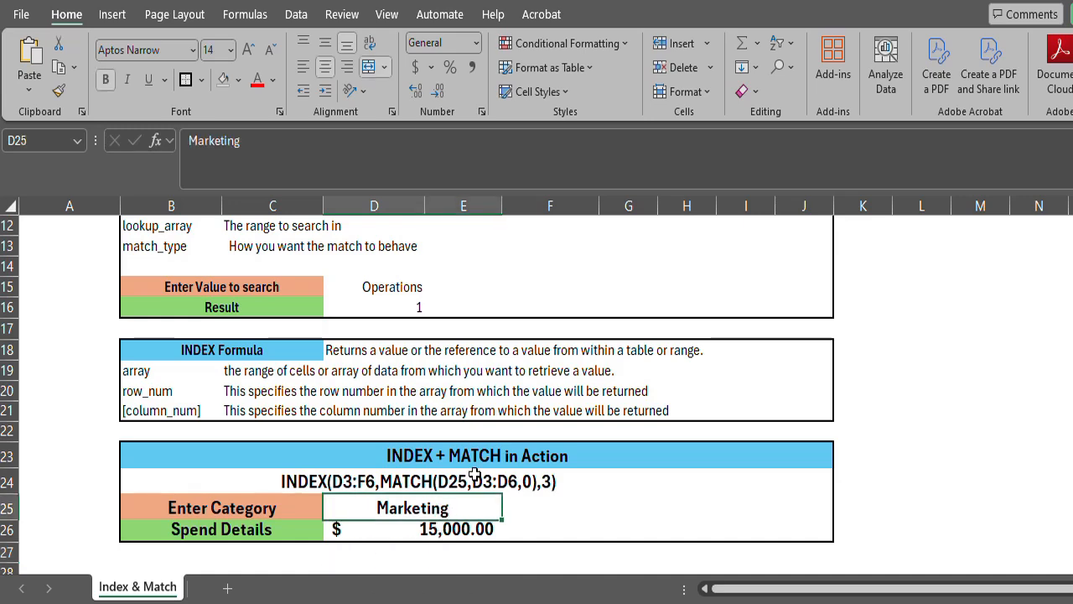
pyautogui.scroll(4, 479, 462)
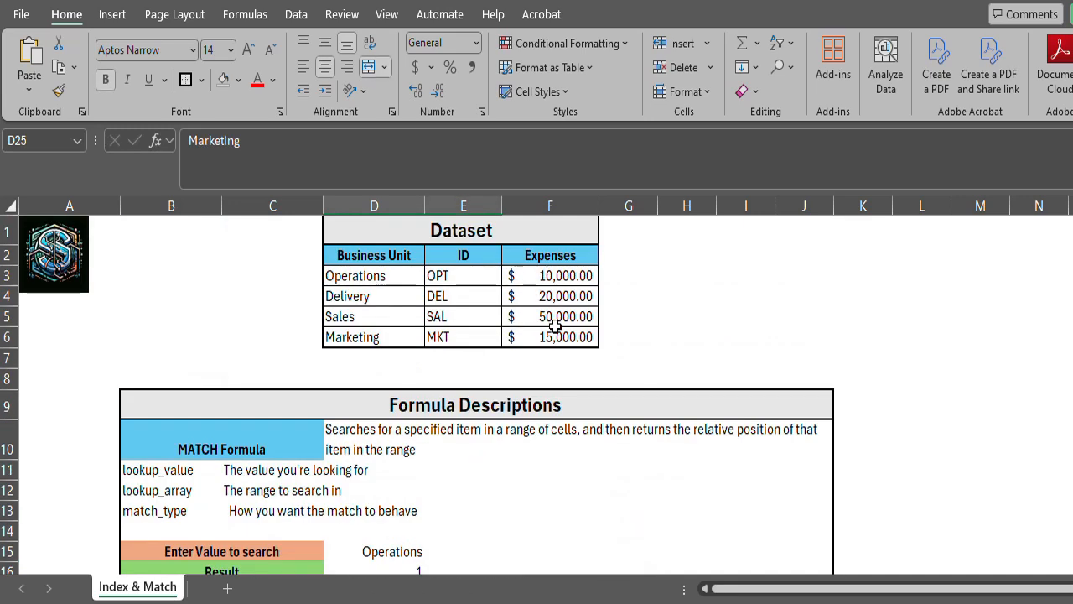
pyautogui.scroll(-4, 397, 484)
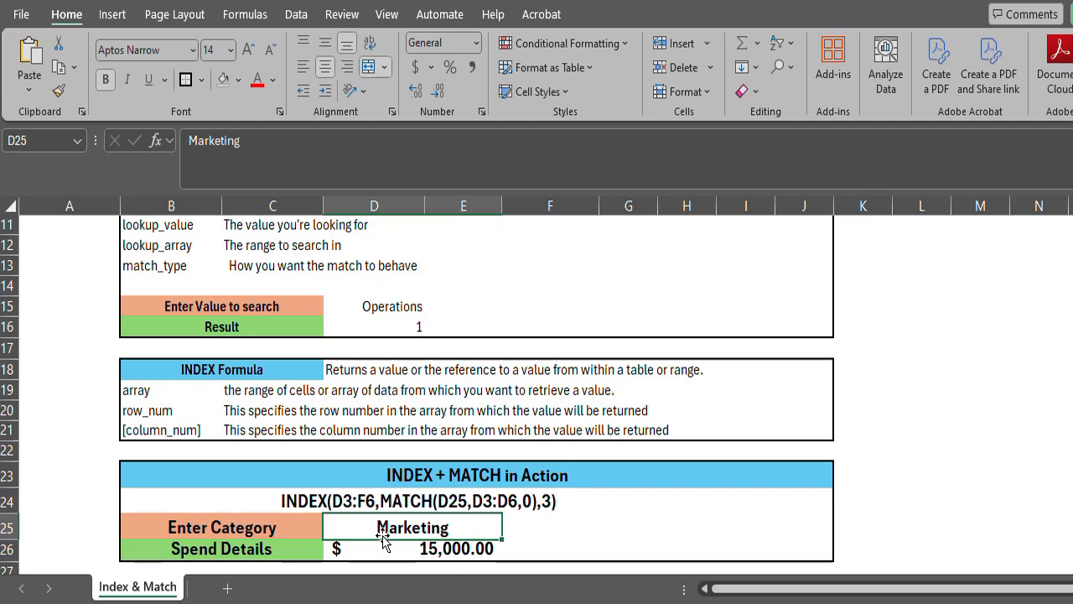
pyautogui.write('Sales')
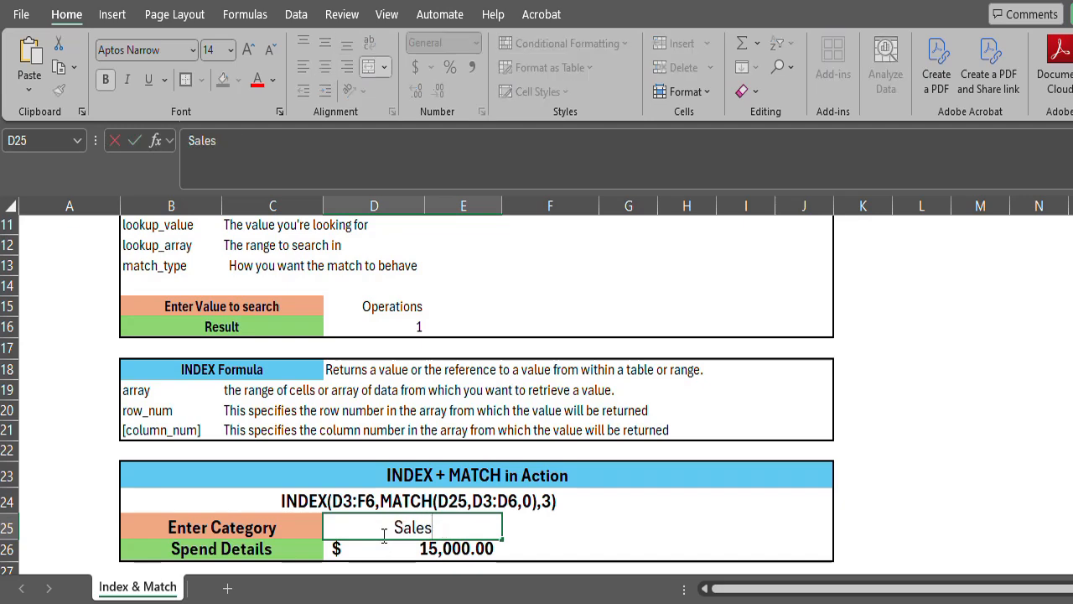
pyautogui.press('Return')
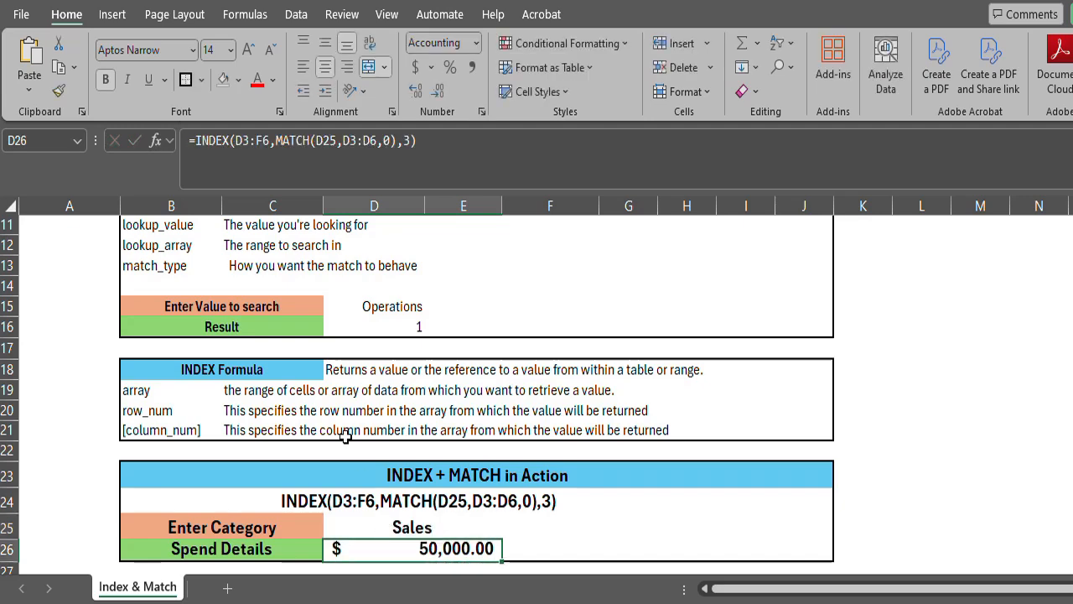
# Check the Sales expenses in the dataset, and set the category in D25 to Delivery.
pyautogui.scroll(4, 376, 419)
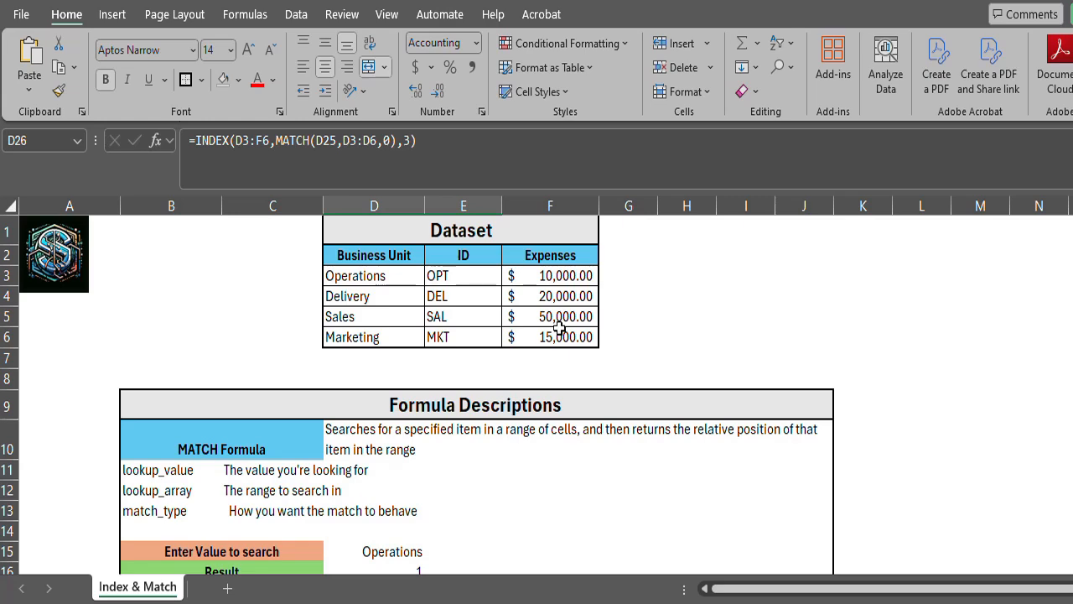
pyautogui.scroll(-3, 553, 339)
pyautogui.scroll(-3, 392, 537)
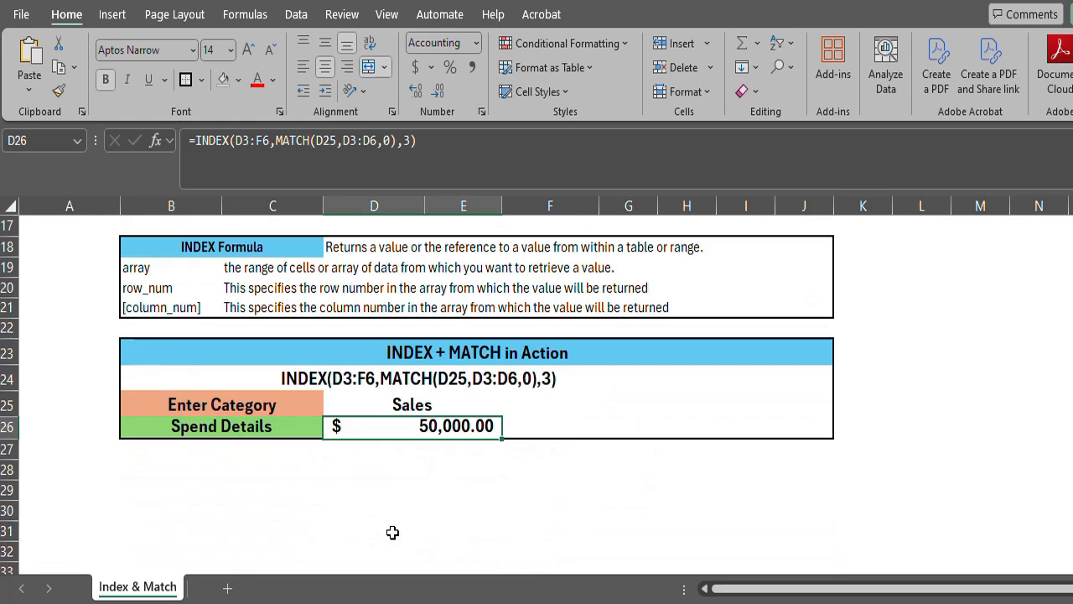
pyautogui.click(373, 404)
pyautogui.write('De;')
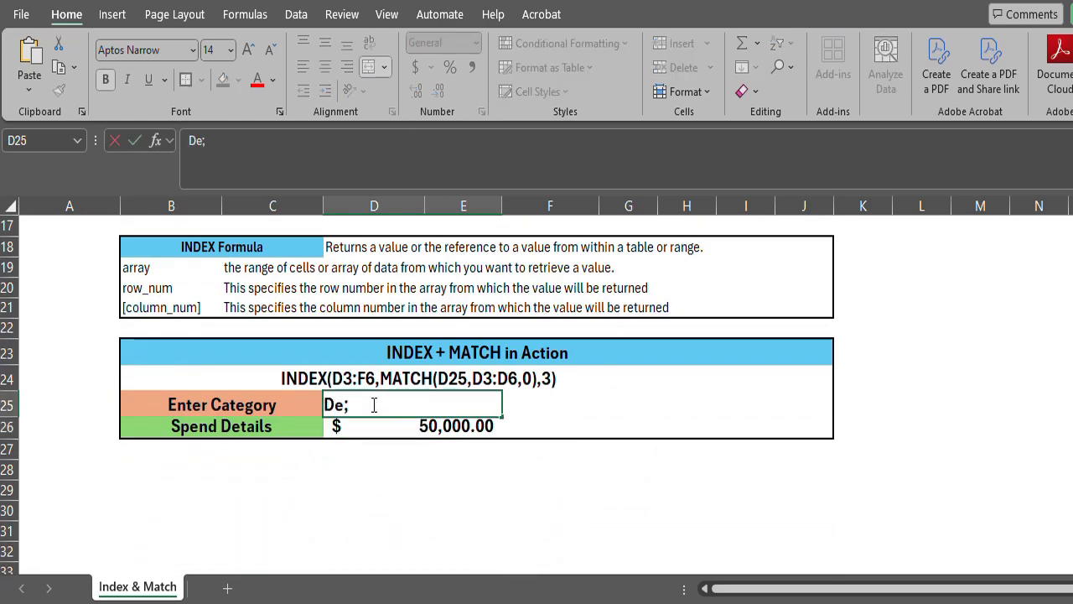
pyautogui.press('BackSpace')
pyautogui.write('livery')
pyautogui.press('Return')
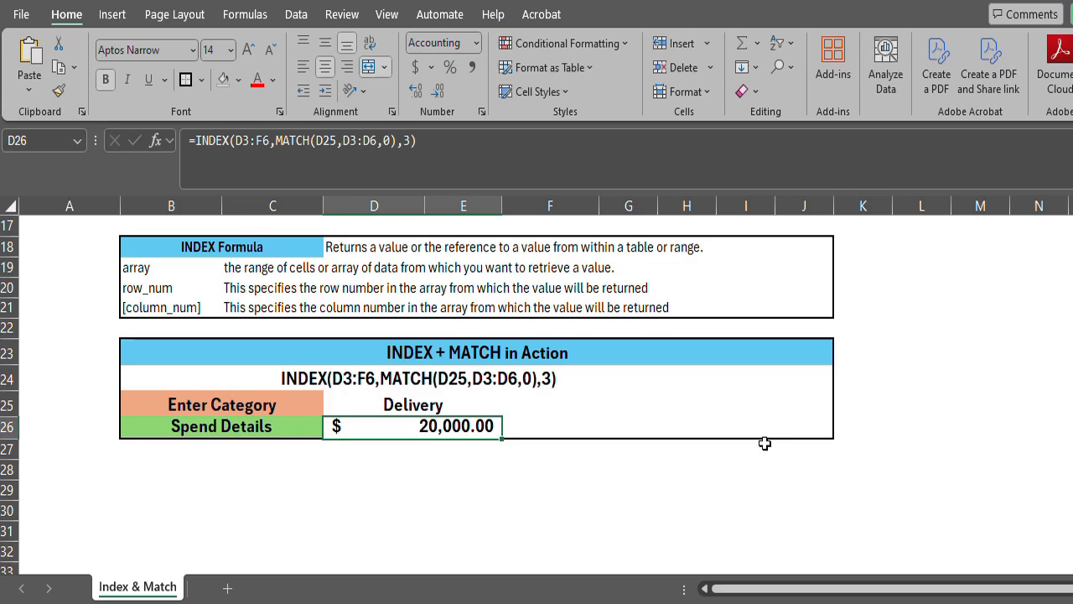
pyautogui.scroll(3, 764, 442)
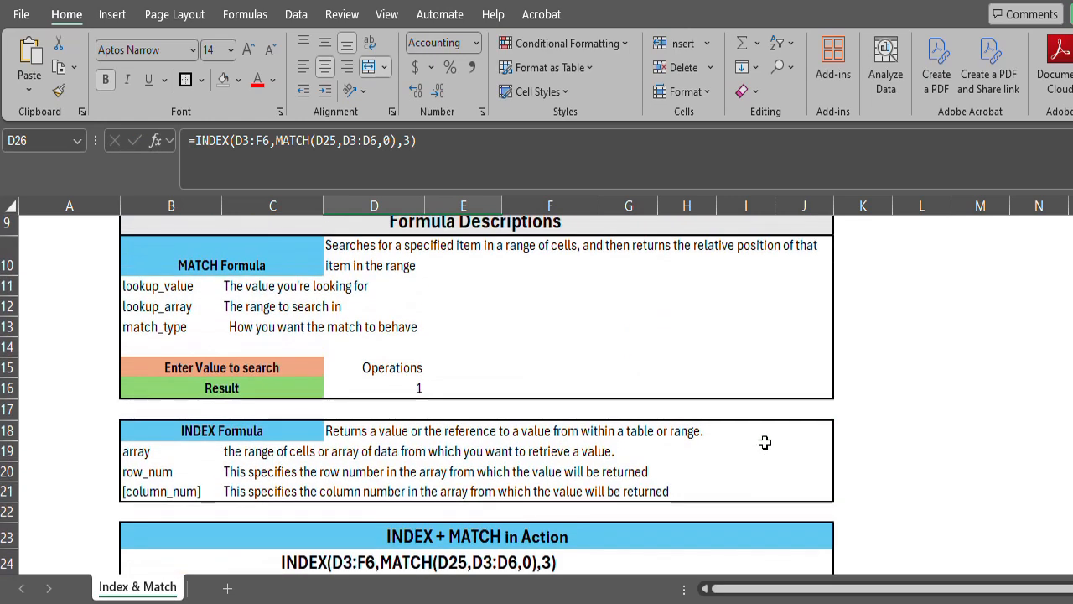
pyautogui.scroll(1, 765, 442)
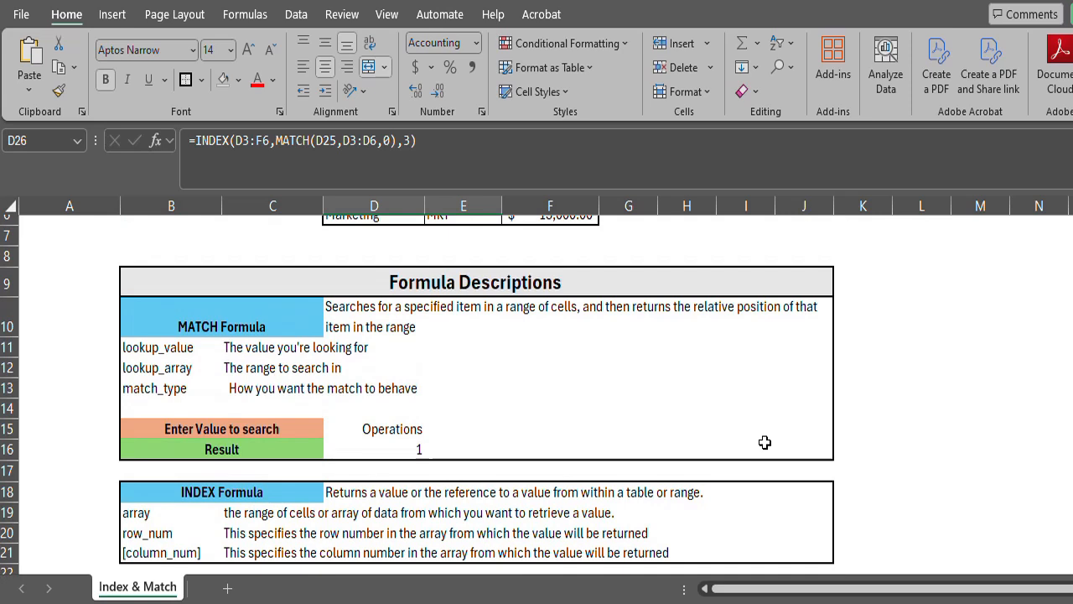